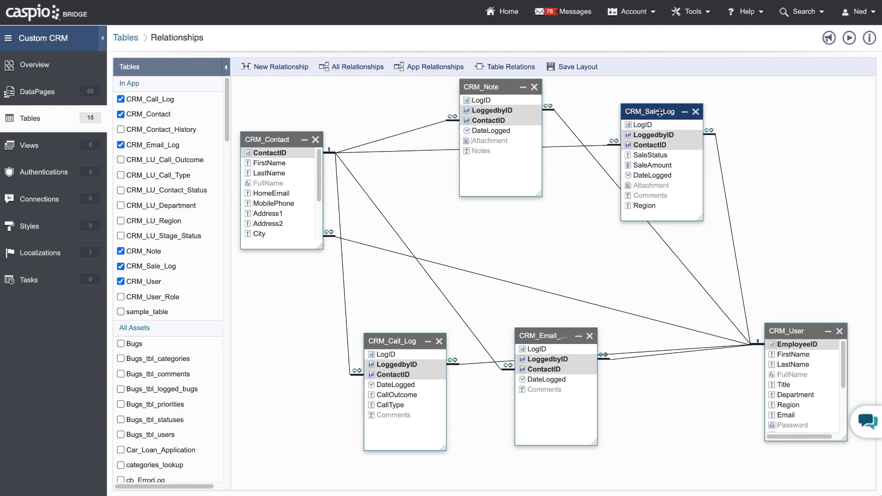
Move the CRM_Note box in the relationship diagram and add a SEND EMAIL action to the trigger
{"action": "left_click_drag", "start_coordinate": [507, 84], "coordinate": [503, 101]}
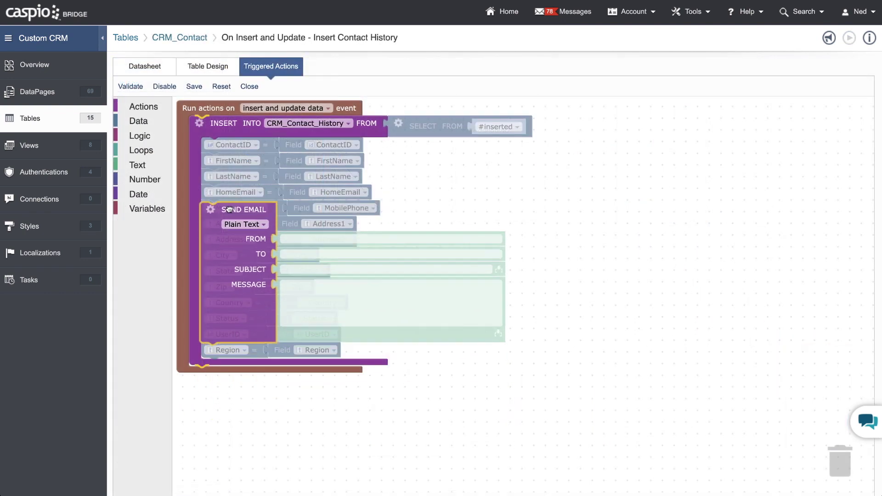
{"action": "left_click_drag", "start_coordinate": [229, 209], "coordinate": [217, 129]}
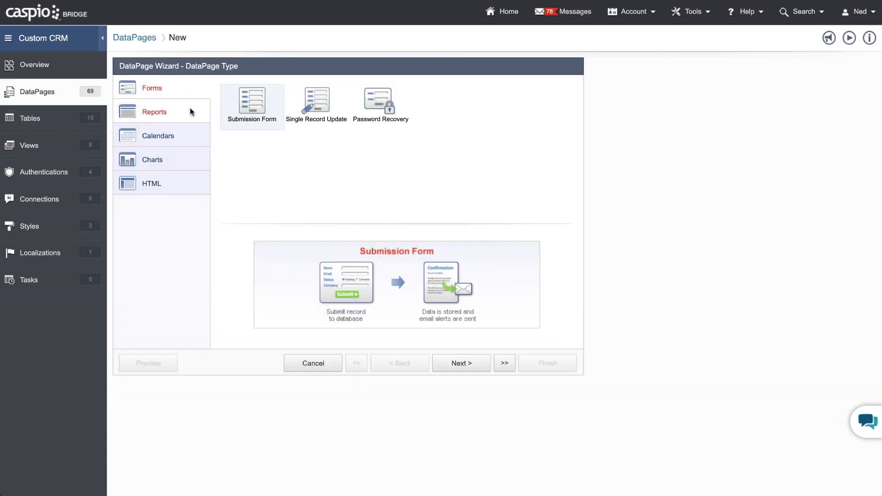
Browse the Reports DataPage types and select the Gallery report type
{"action": "left_click", "coordinate": [191, 110]}
{"action": "left_click", "coordinate": [312, 110]}
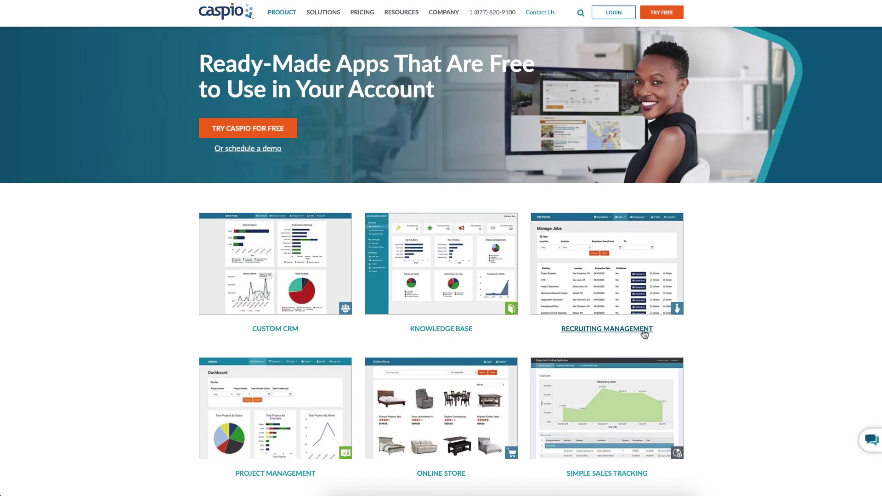
Open the Recruiting Management template from the ready-made apps gallery
{"action": "left_click", "coordinate": [645, 330]}
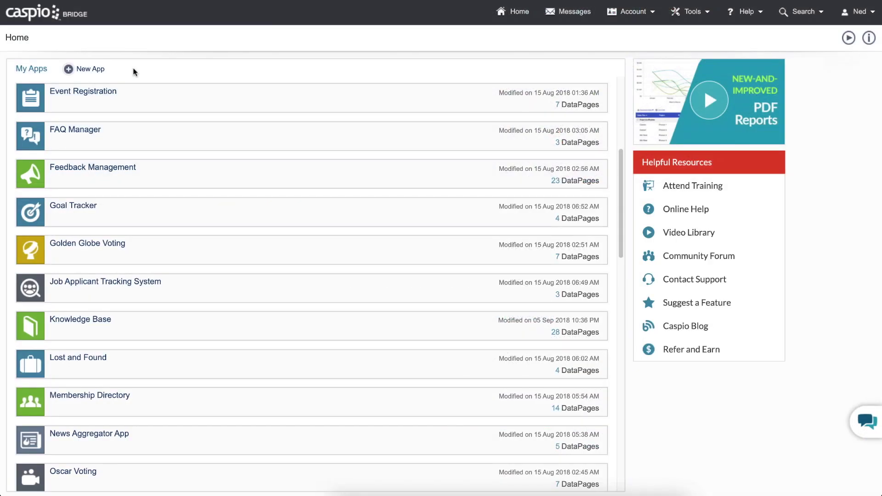
Create a new blank app named 'Contact Management'
{"action": "left_click", "coordinate": [93, 68]}
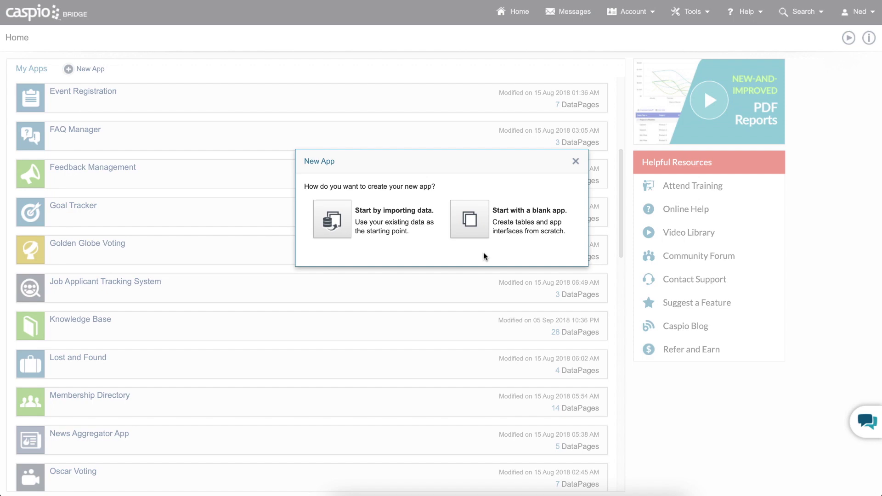
{"action": "left_click", "coordinate": [482, 237]}
{"action": "type", "text": "Contac"}
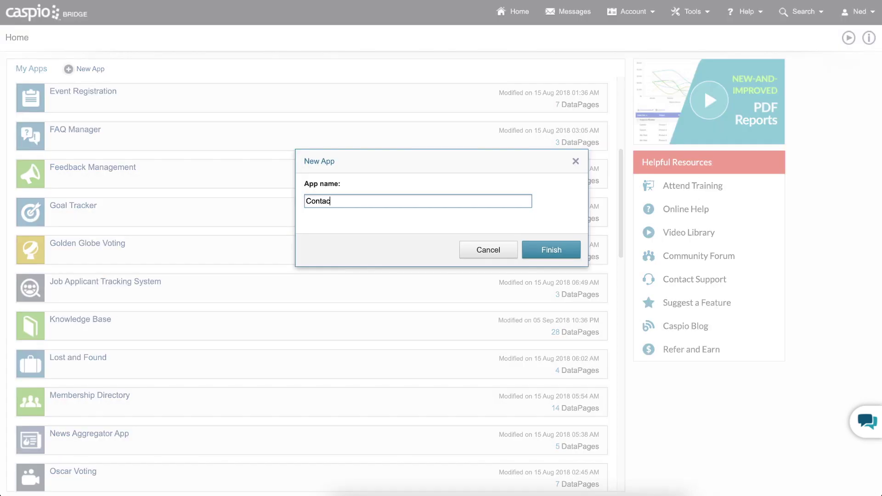
{"action": "type", "text": "t Management"}
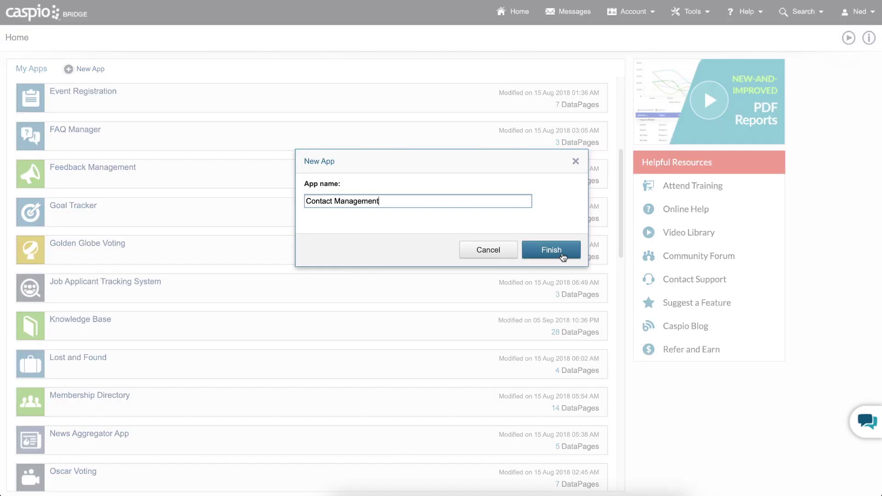
{"action": "left_click", "coordinate": [551, 250]}
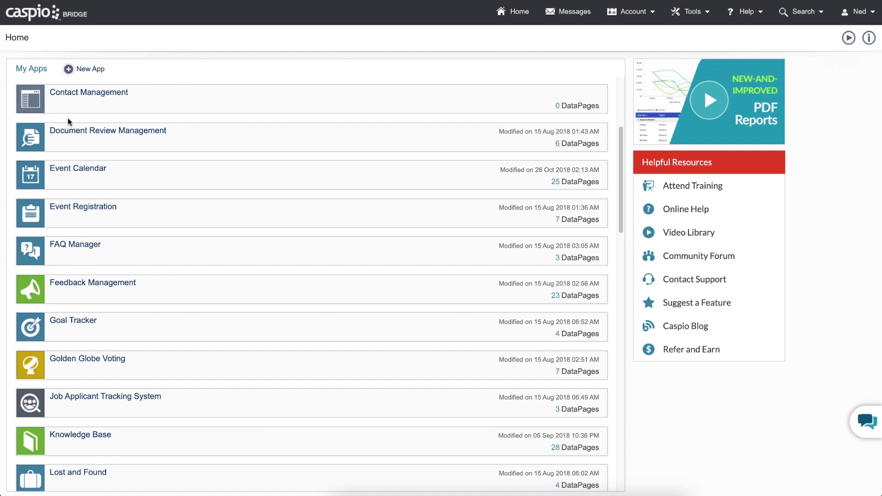
{"action": "mouse_move", "coordinate": [88, 92]}
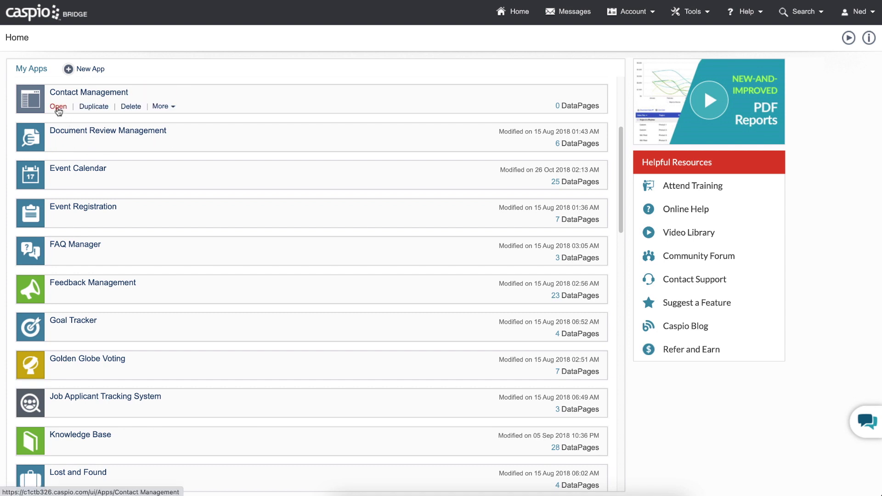
Design a new table with a Random ID Contact_ID field and save it as demo_contacts
{"action": "left_click", "coordinate": [59, 106]}
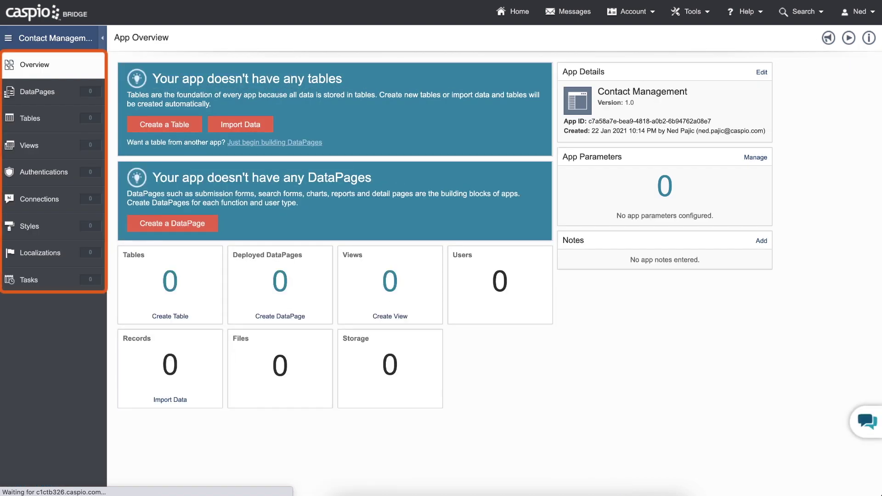
{"action": "left_click", "coordinate": [59, 123]}
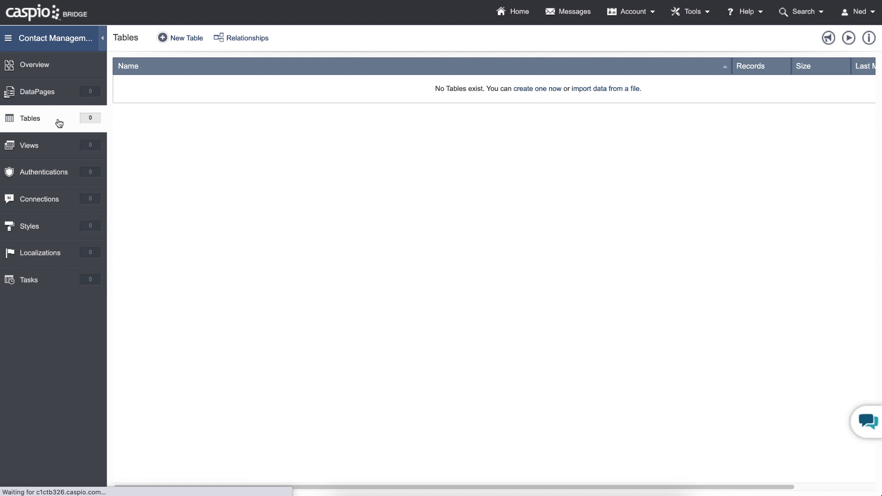
{"action": "left_click", "coordinate": [186, 38]}
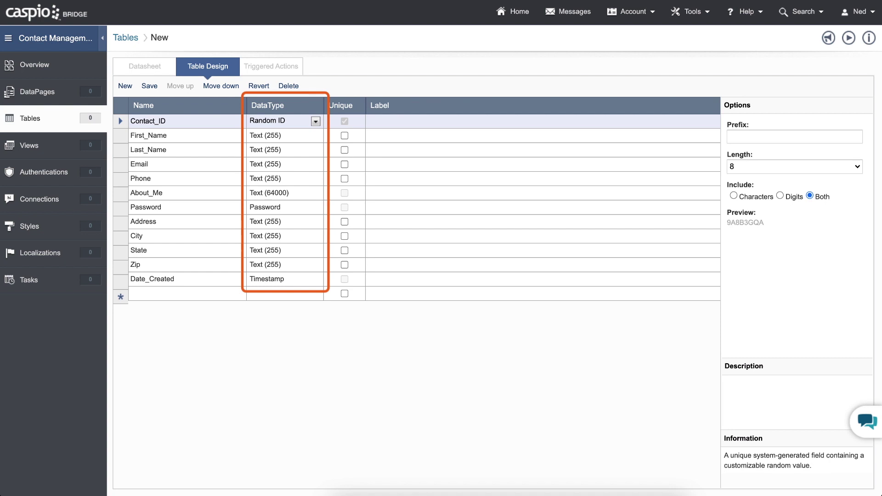
{"action": "left_click", "coordinate": [316, 123]}
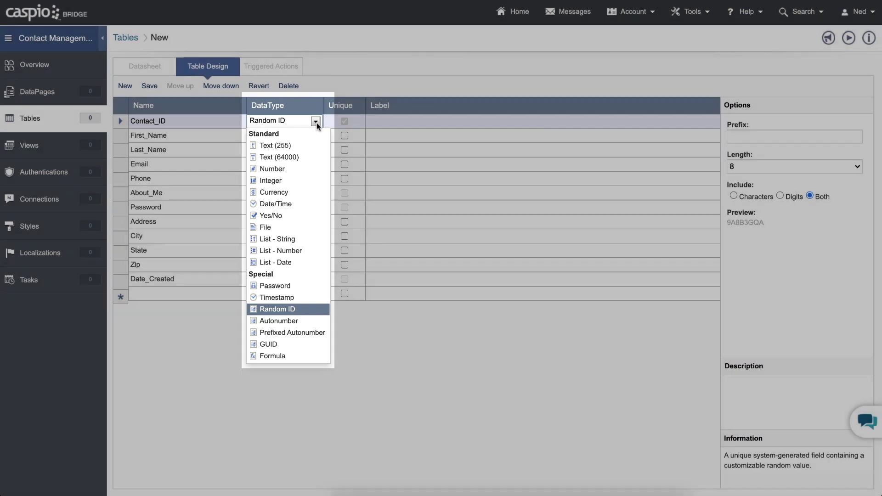
{"action": "left_click", "coordinate": [316, 123]}
{"action": "left_click", "coordinate": [150, 86]}
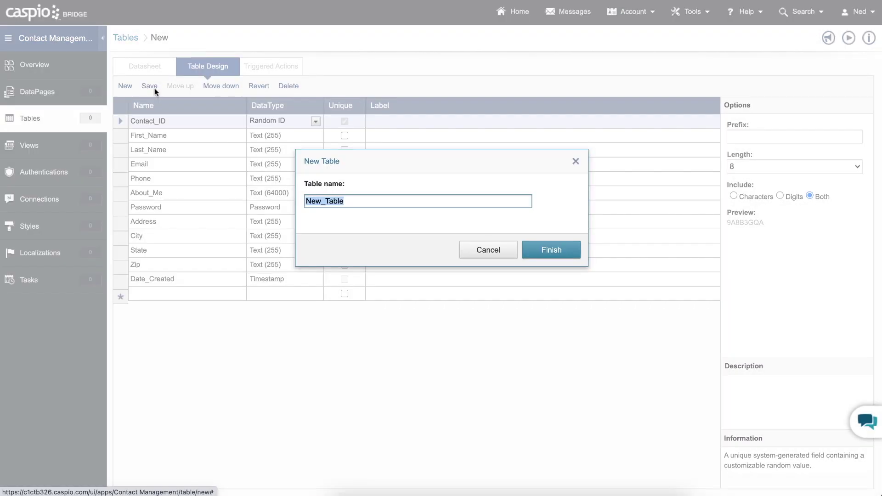
{"action": "type", "text": "demo"}
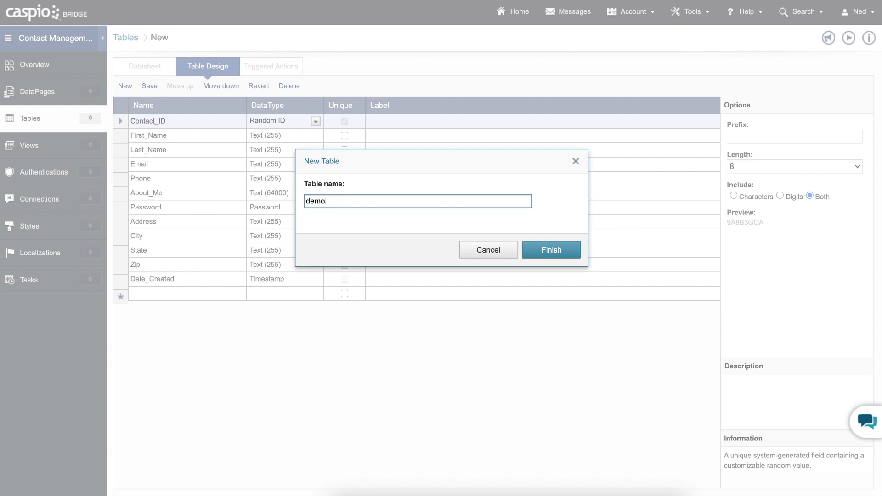
{"action": "type", "text": "_contacts"}
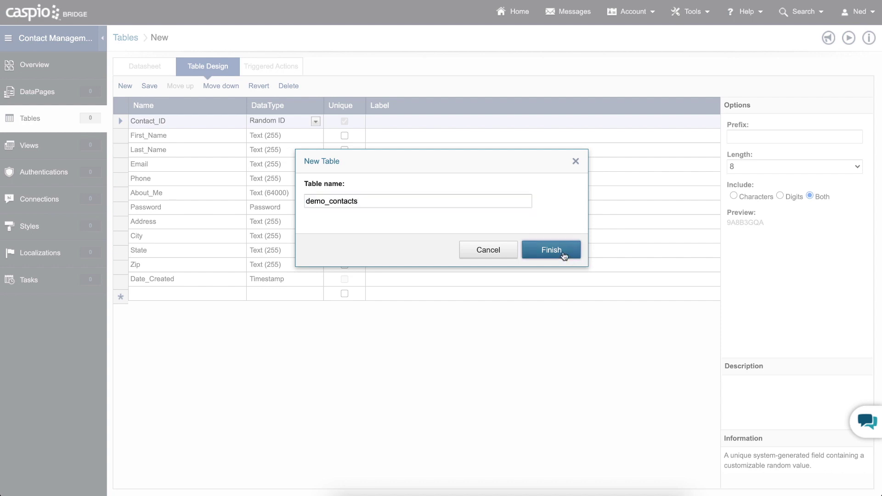
{"action": "left_click", "coordinate": [551, 250]}
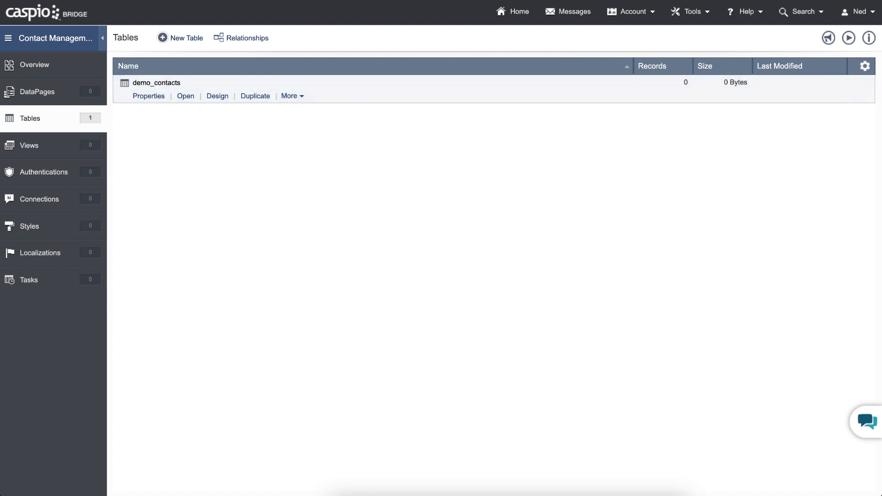
Start a new DataPage, browse the Reports, Calendars, Charts and HTML types, then return to Forms
{"action": "left_click", "coordinate": [72, 96]}
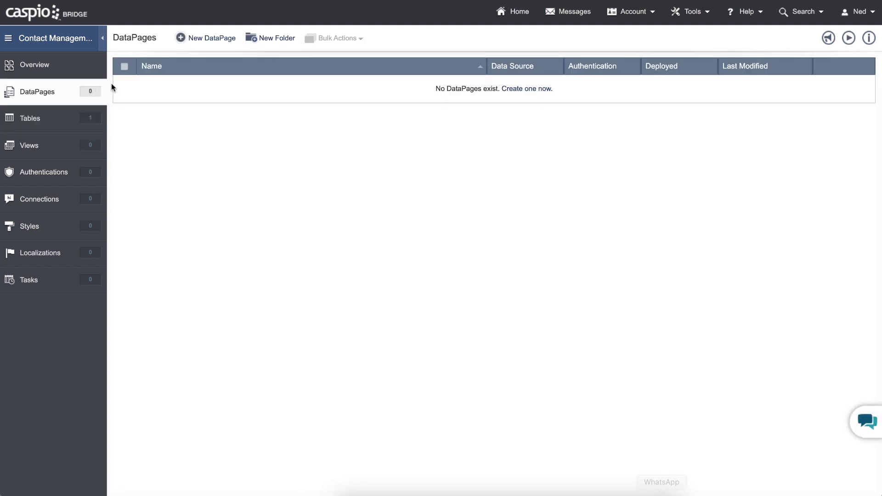
{"action": "left_click", "coordinate": [212, 38]}
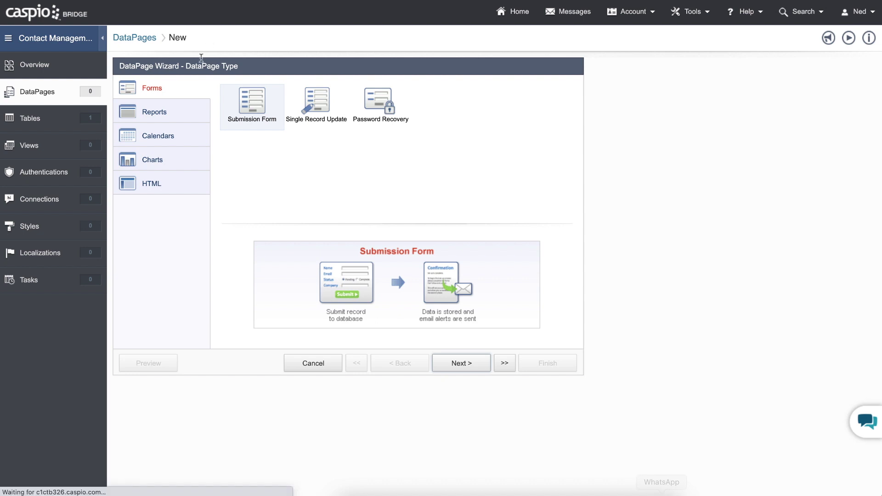
{"action": "left_click", "coordinate": [181, 112]}
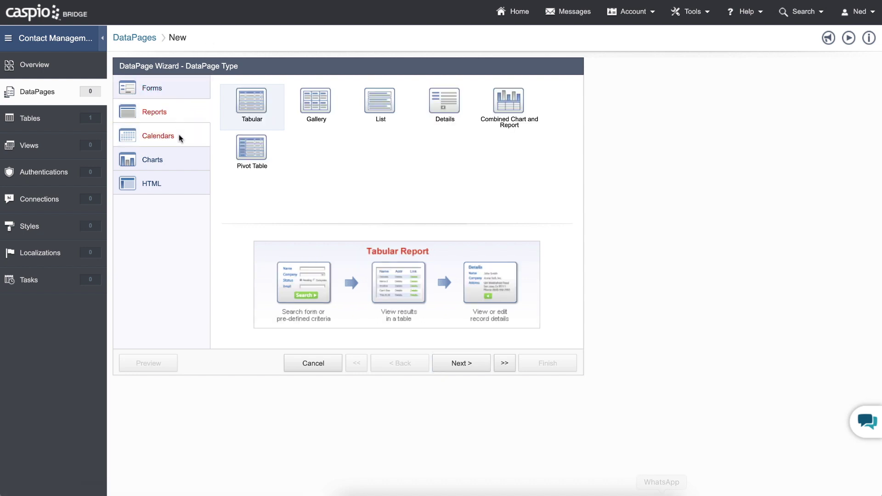
{"action": "left_click", "coordinate": [179, 134]}
{"action": "left_click", "coordinate": [177, 163]}
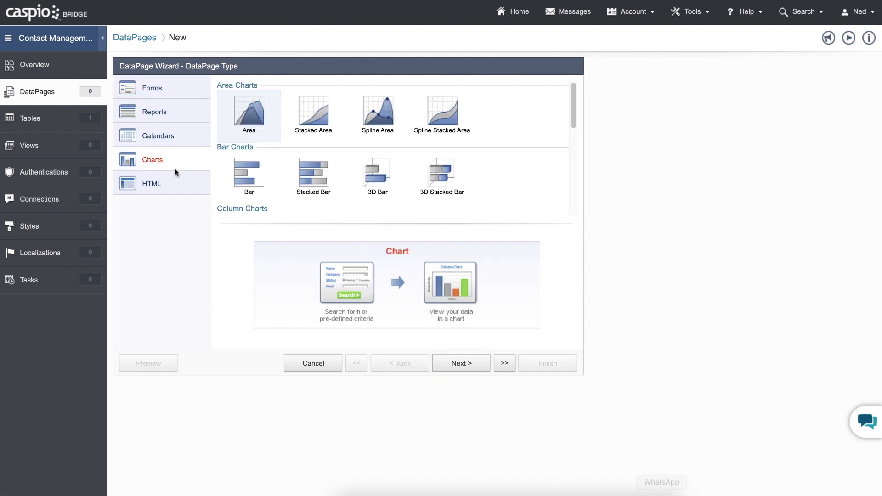
{"action": "left_click", "coordinate": [177, 183]}
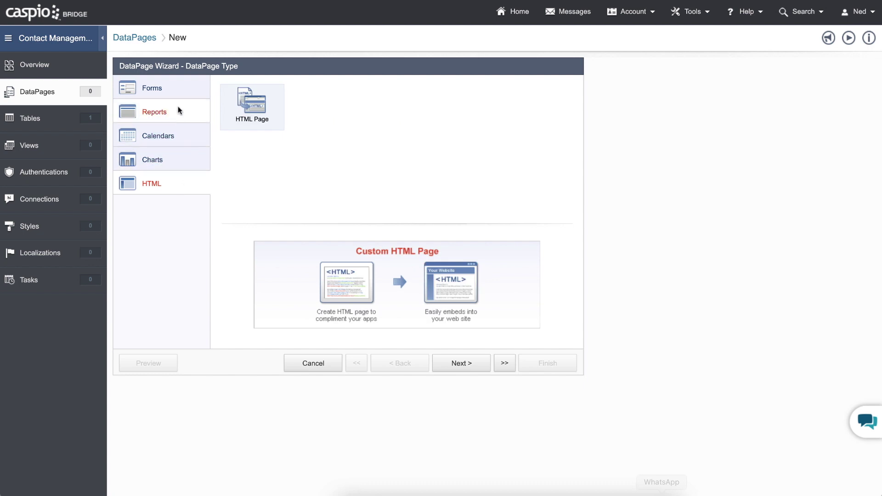
{"action": "left_click", "coordinate": [172, 86]}
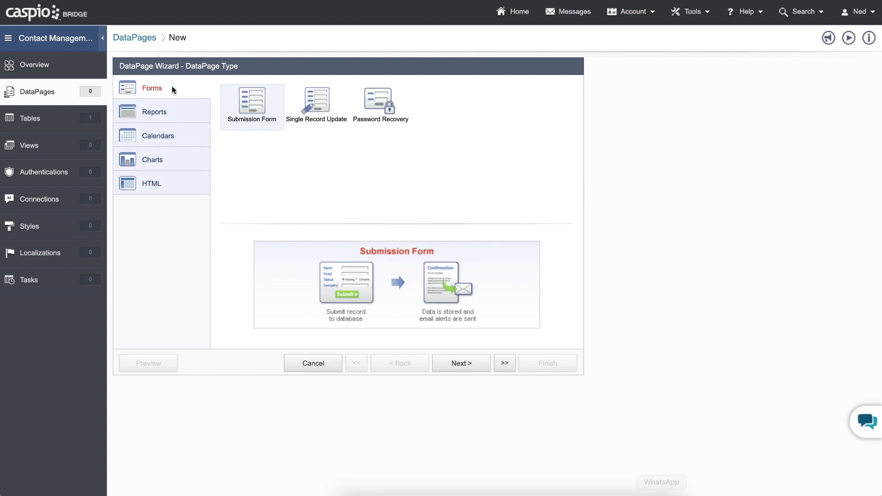
Choose a submission form with demo_contacts as its data source
{"action": "left_click", "coordinate": [481, 364]}
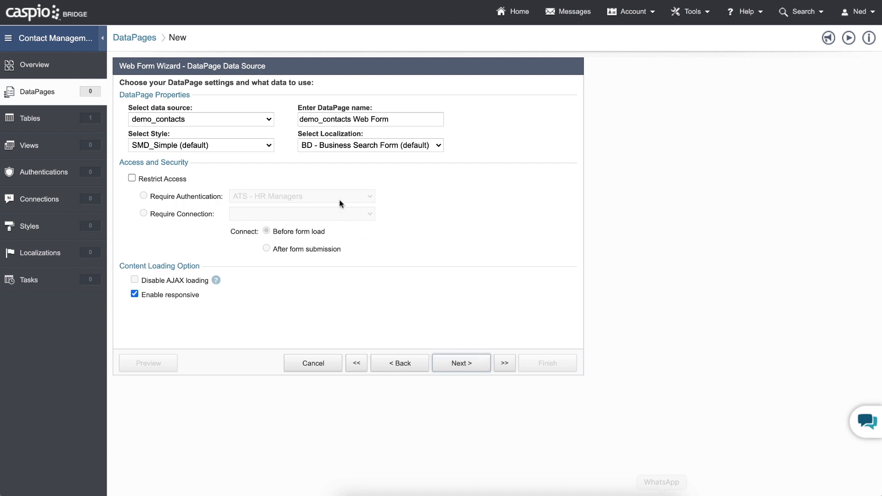
{"action": "left_click", "coordinate": [269, 122]}
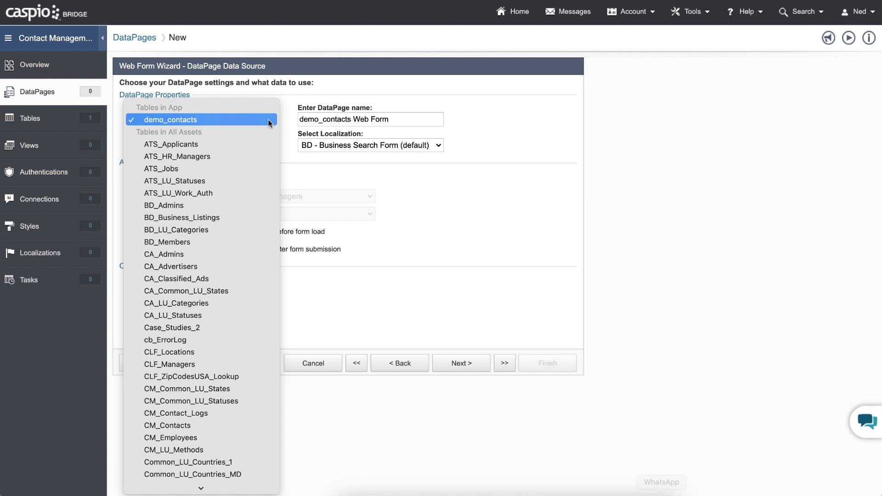
{"action": "left_click", "coordinate": [270, 122]}
{"action": "left_click", "coordinate": [480, 364]}
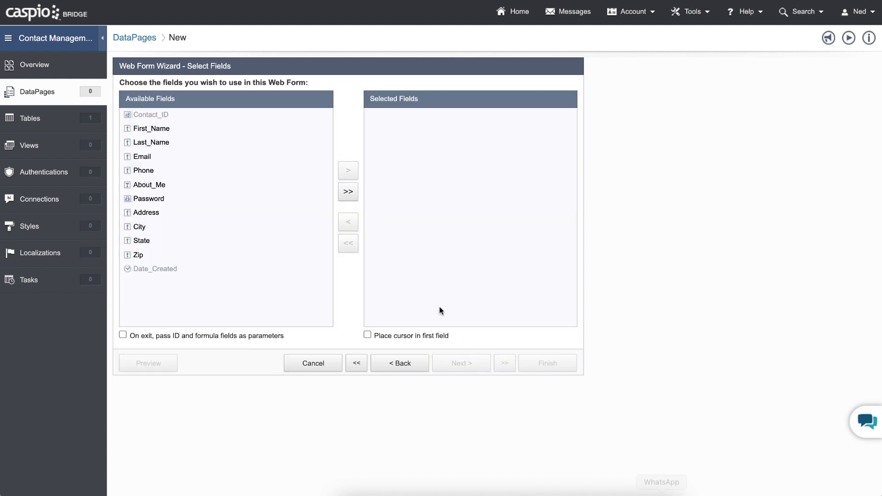
Include all contact fields from First_Name to Zip and preview the form
{"action": "left_click", "coordinate": [347, 191]}
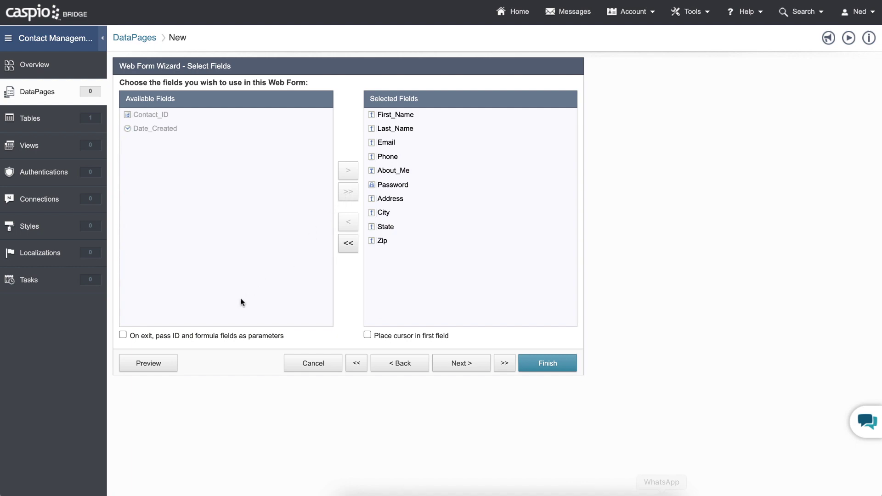
{"action": "left_click", "coordinate": [148, 363]}
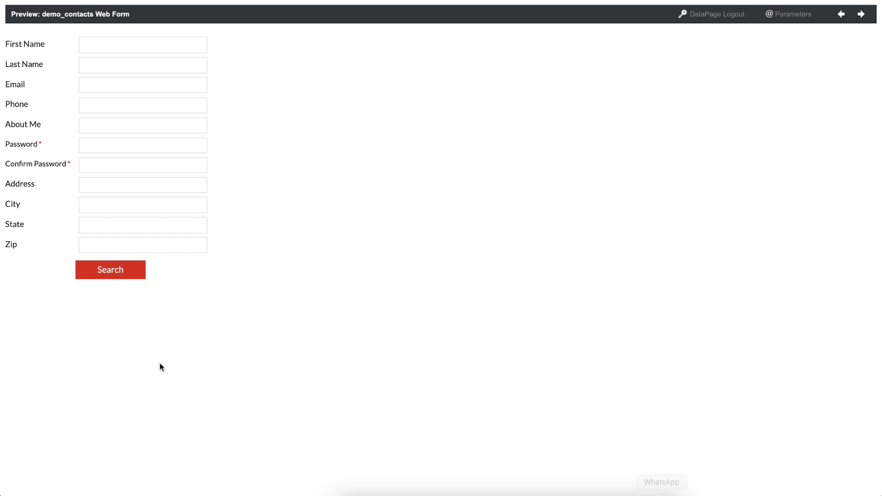
{"action": "key", "text": "ctrl+w"}
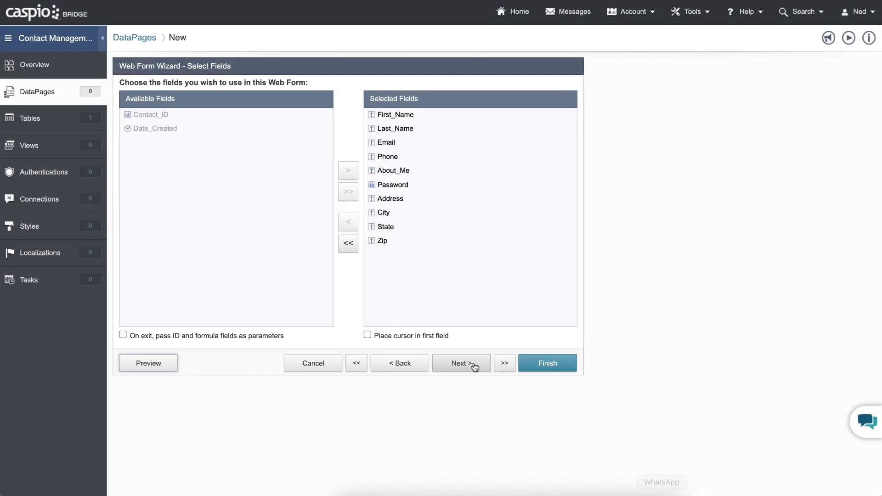
Change About_Me's form element to Text Area, preview, and save the Contact Form
{"action": "left_click", "coordinate": [465, 363]}
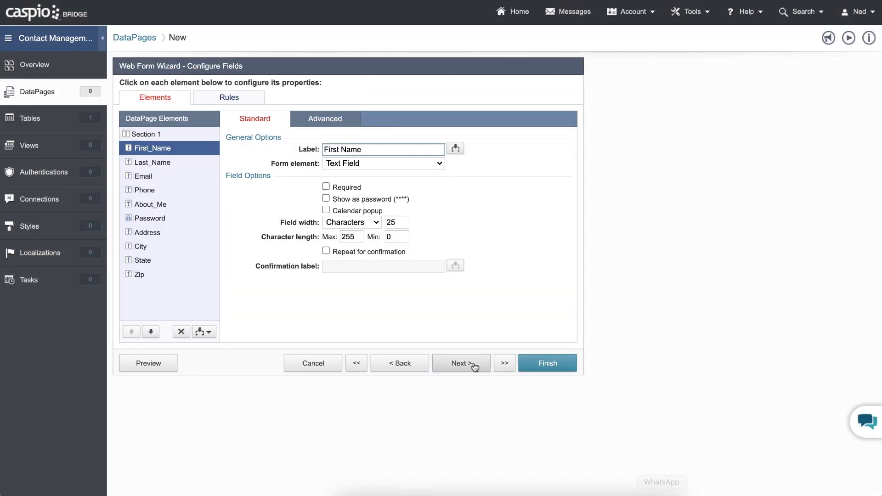
{"action": "left_click", "coordinate": [211, 164]}
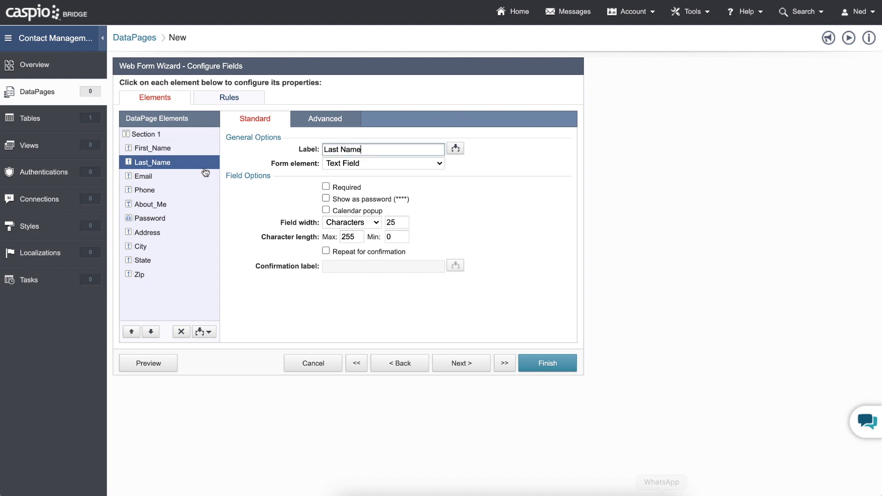
{"action": "left_click", "coordinate": [198, 190]}
{"action": "left_click", "coordinate": [196, 205]}
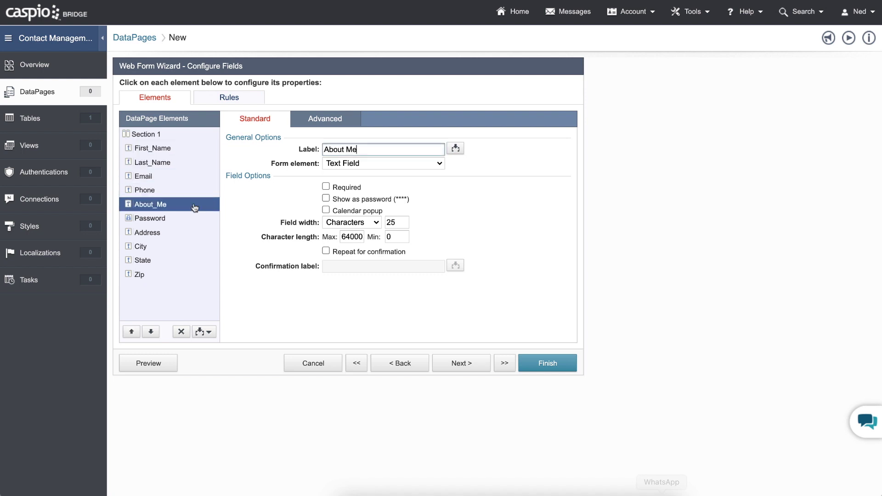
{"action": "left_click", "coordinate": [406, 164]}
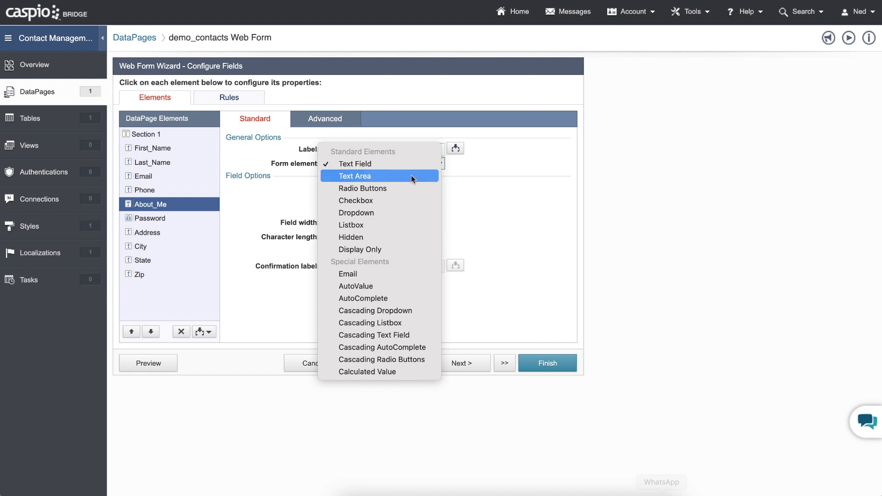
{"action": "left_click", "coordinate": [411, 178]}
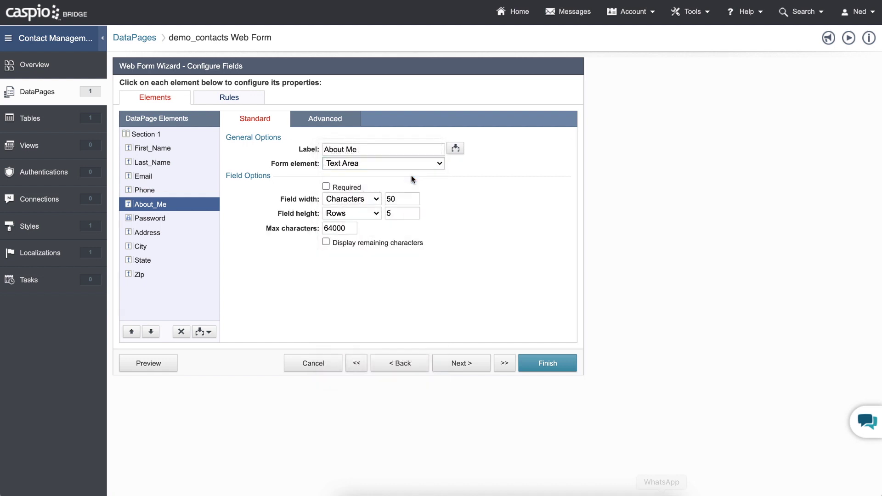
{"action": "left_click", "coordinate": [169, 370]}
{"action": "left_click", "coordinate": [551, 363]}
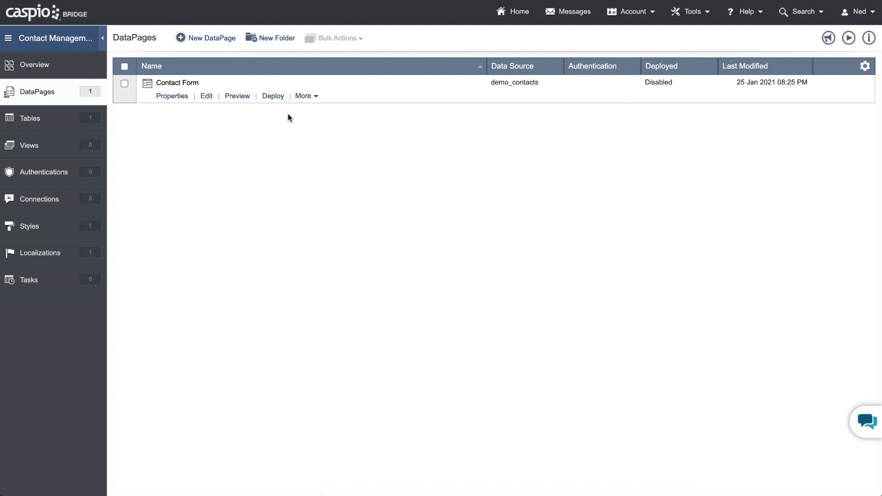
Enable Contact Form deployment and paste its embed script into the Weebly embed block
{"action": "left_click", "coordinate": [274, 96]}
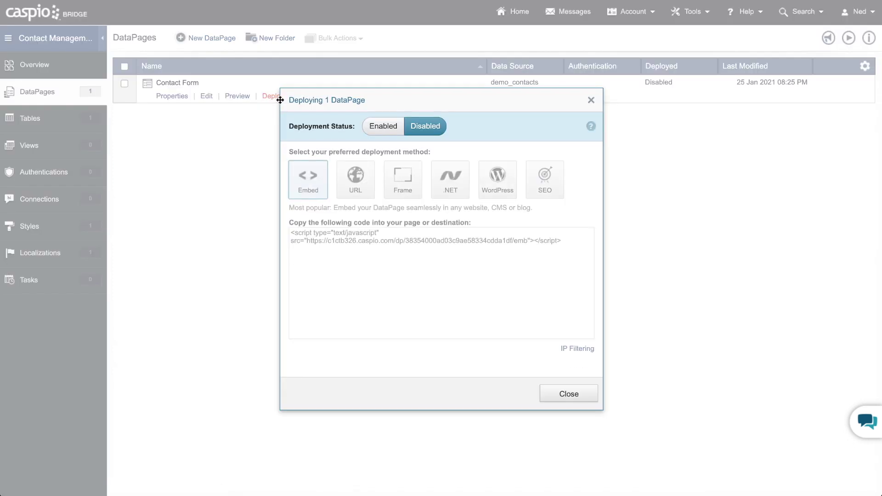
{"action": "left_click", "coordinate": [383, 126]}
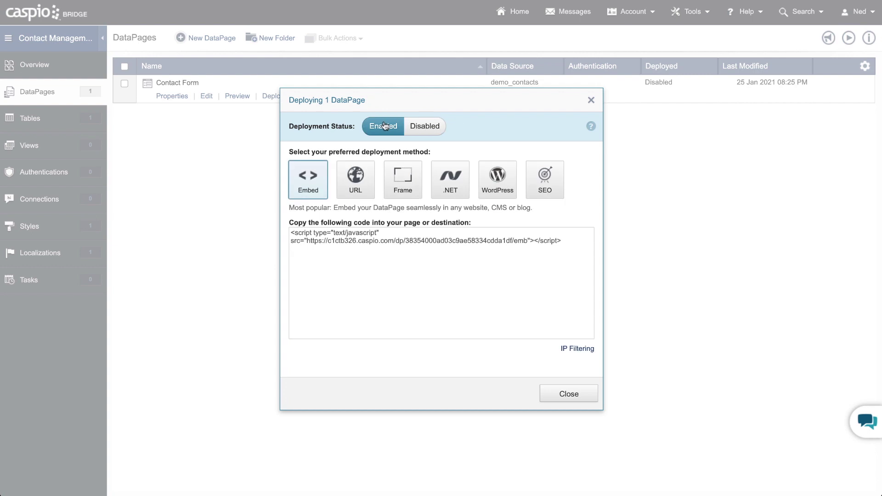
{"action": "triple_click", "coordinate": [363, 235]}
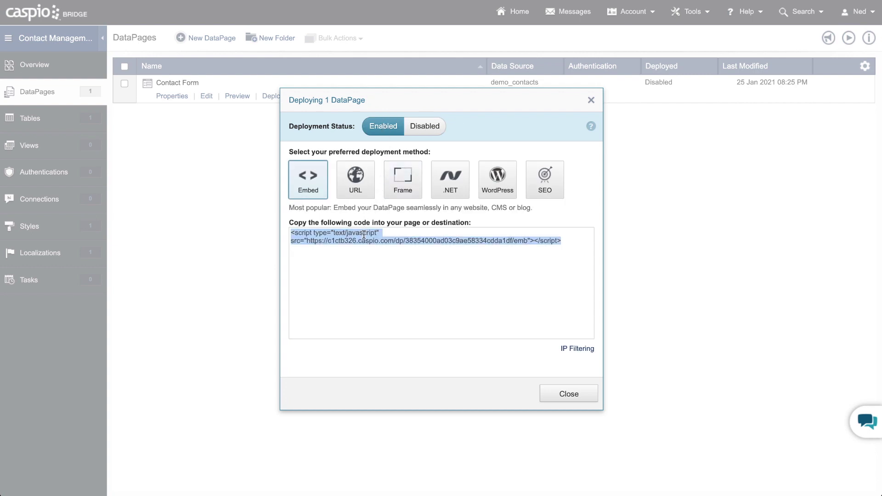
{"action": "right_click", "coordinate": [364, 234]}
{"action": "left_click", "coordinate": [381, 259]}
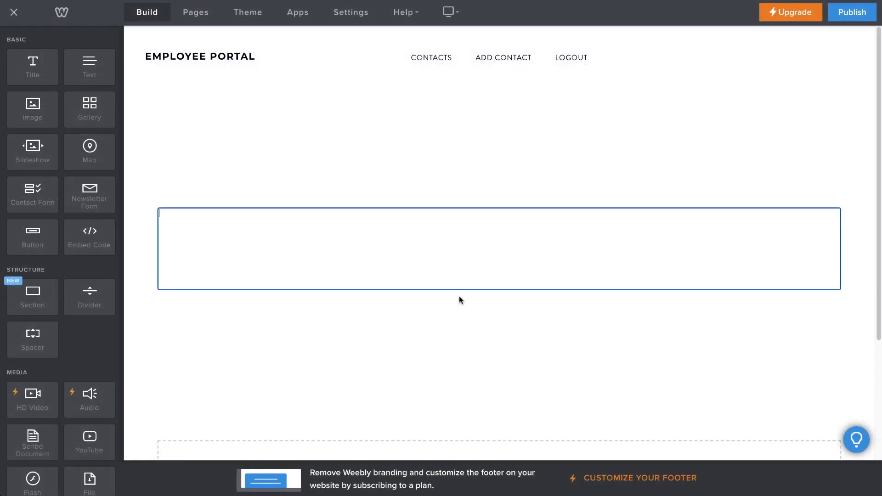
{"action": "key", "text": "ctrl+v"}
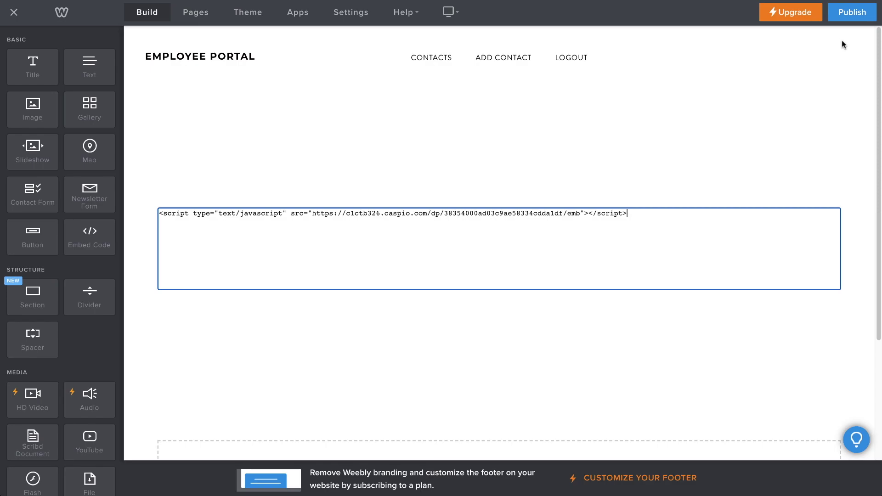
Publish the Employee Portal site and open the live Add Contact page
{"action": "left_click", "coordinate": [853, 12]}
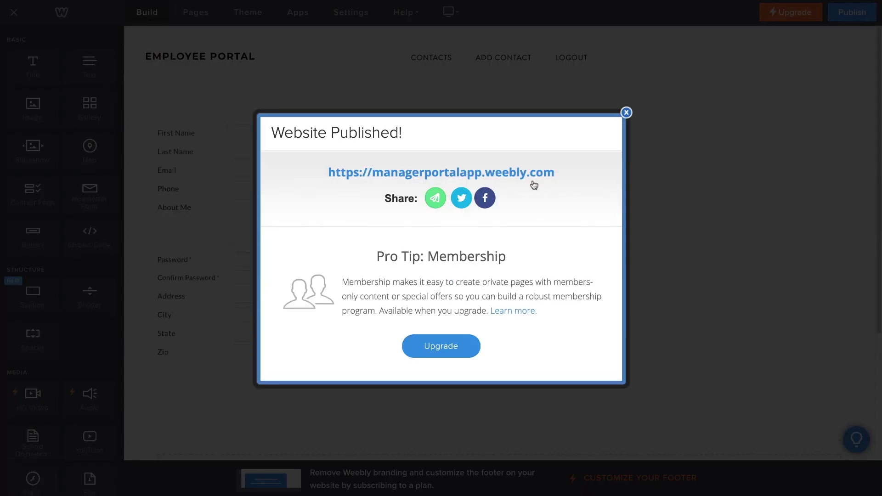
{"action": "left_click", "coordinate": [526, 174]}
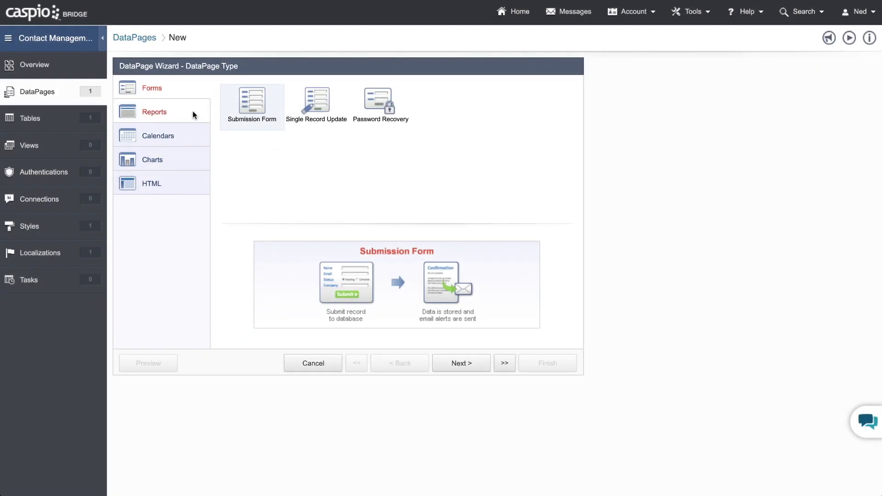
Browse Reports, Calendars and Charts, then view the Stacked, Spline and Spline Stacked Area charts
{"action": "left_click", "coordinate": [193, 114]}
{"action": "left_click", "coordinate": [198, 138]}
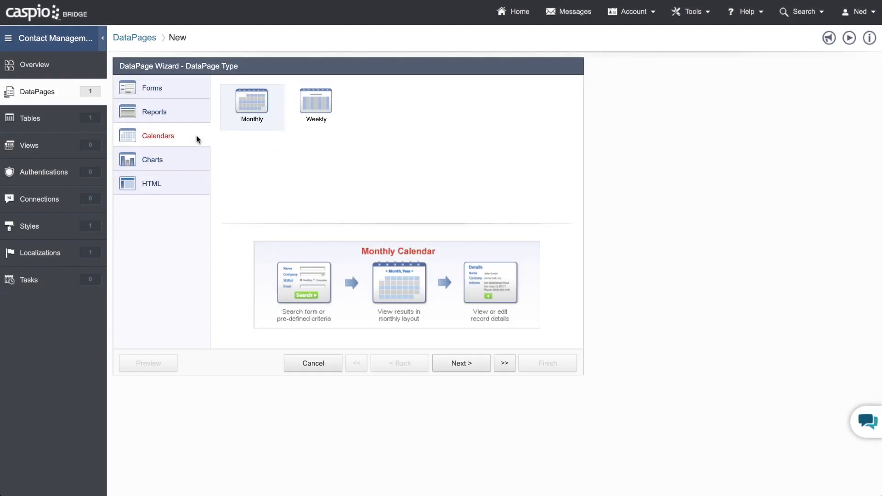
{"action": "left_click", "coordinate": [195, 161]}
{"action": "left_click", "coordinate": [313, 116]}
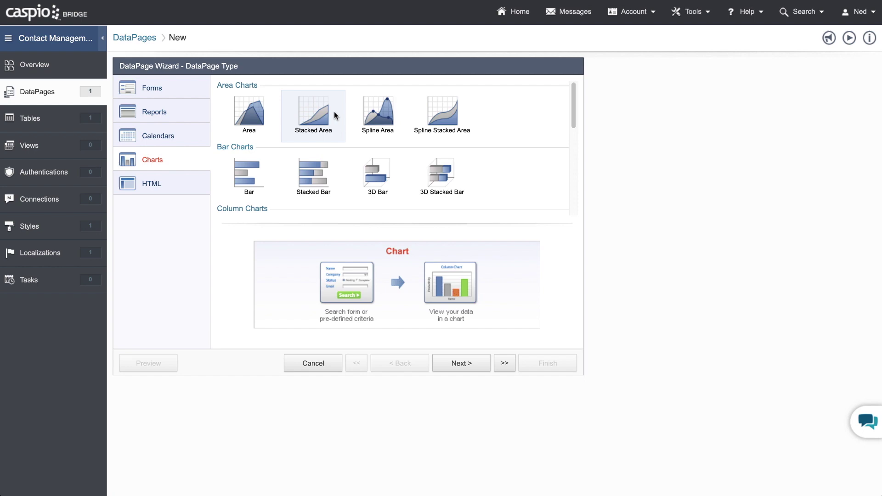
{"action": "left_click", "coordinate": [378, 121]}
{"action": "left_click", "coordinate": [440, 118]}
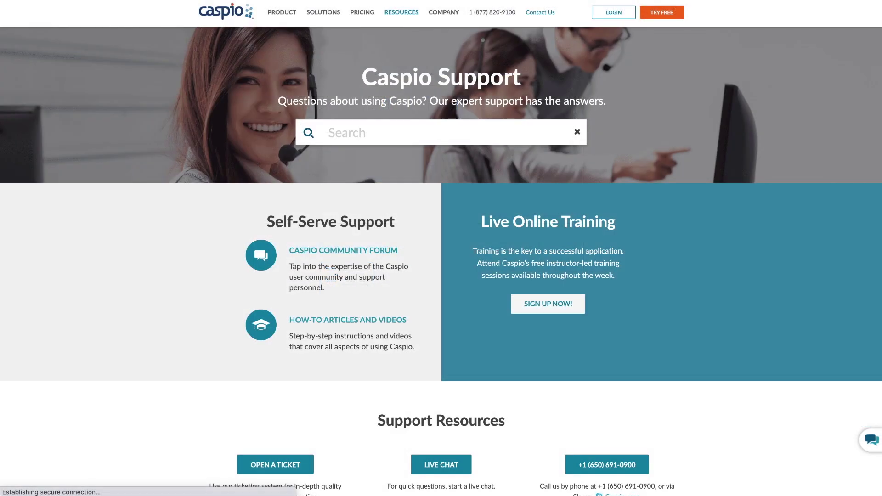
{"action": "scroll", "coordinate": [441, 275], "scroll_direction": "down", "scroll_amount": 3}
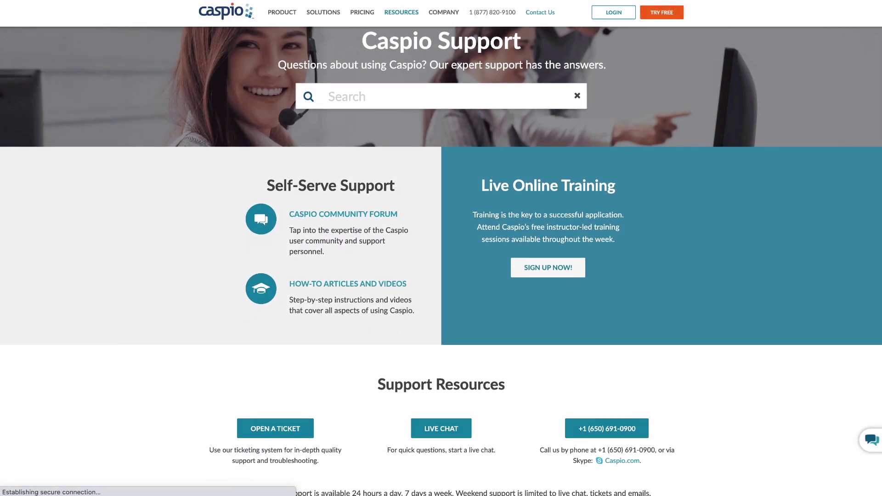
{"action": "scroll", "coordinate": [441, 275], "scroll_direction": "down", "scroll_amount": 3}
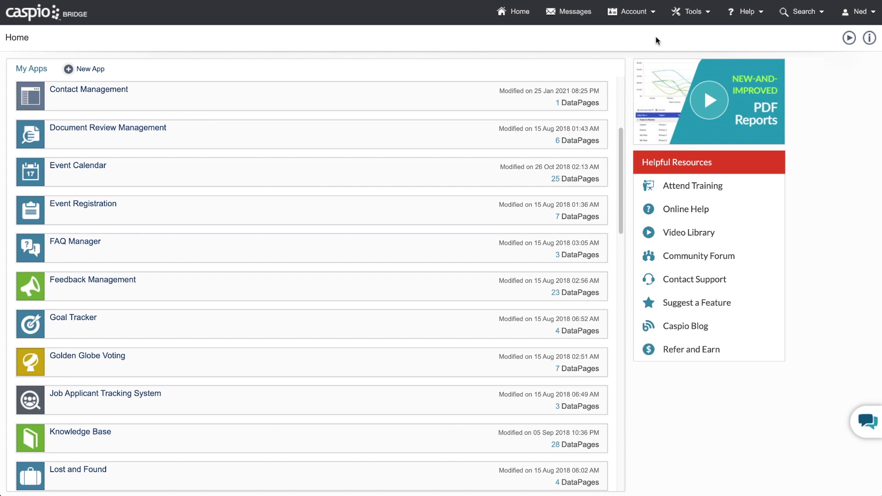
Grant Ned Pajic Full Control over All Apps in Access Permissions
{"action": "left_click", "coordinate": [654, 27]}
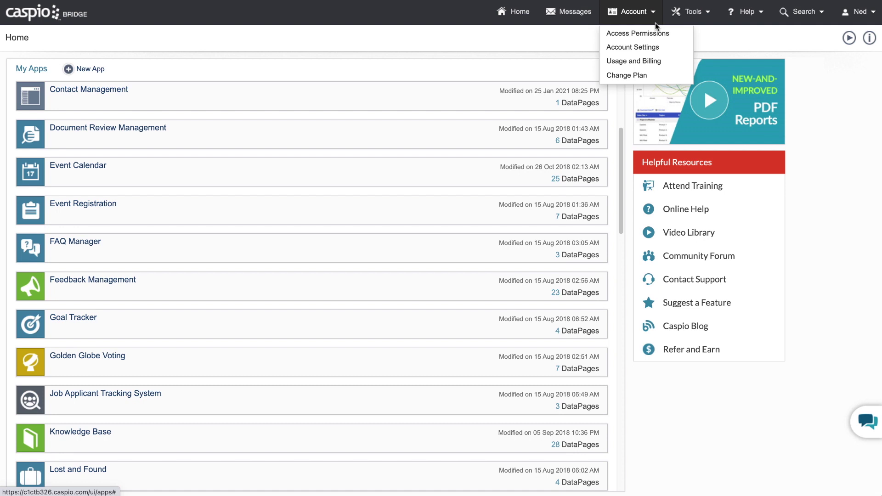
{"action": "left_click", "coordinate": [654, 32]}
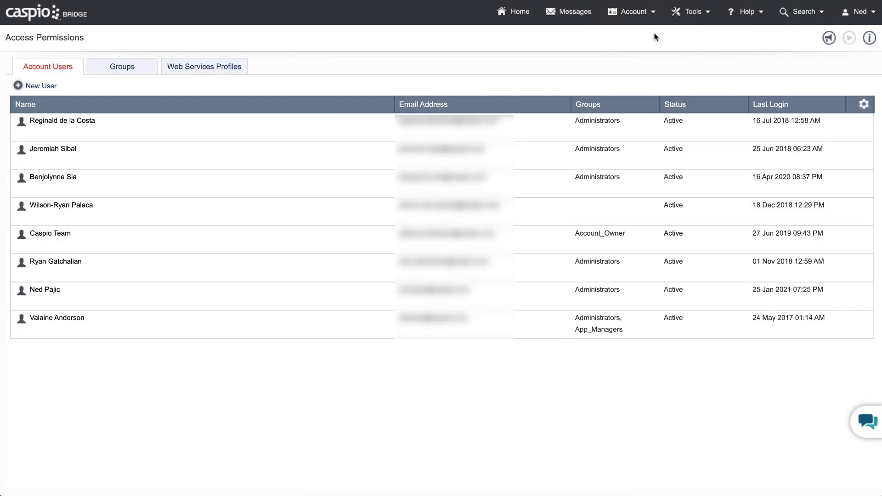
{"action": "mouse_move", "coordinate": [96, 296]}
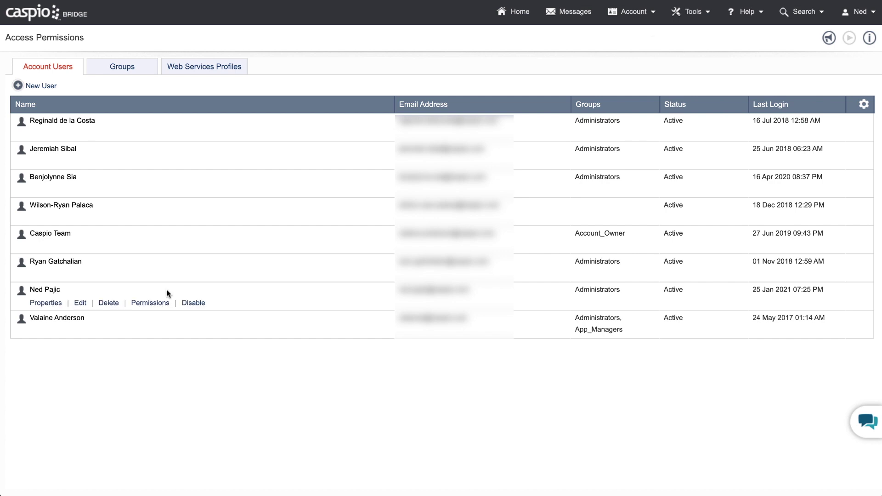
{"action": "left_click", "coordinate": [148, 303]}
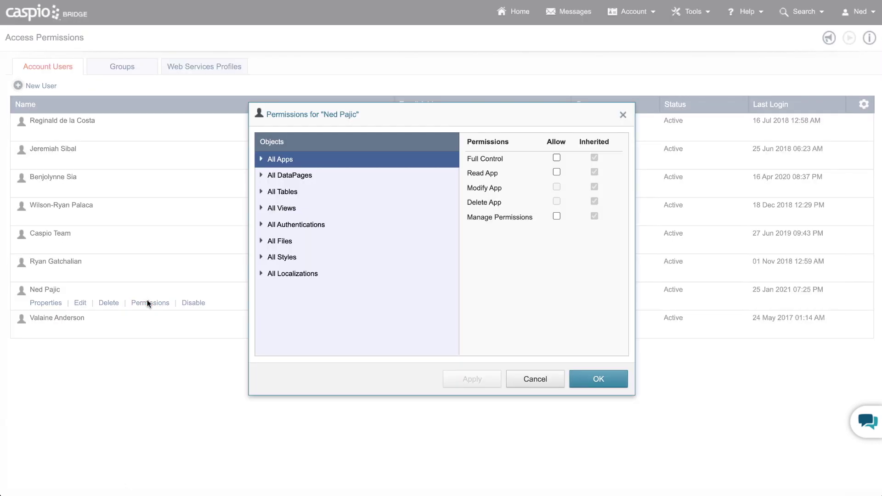
{"action": "left_click", "coordinate": [262, 160]}
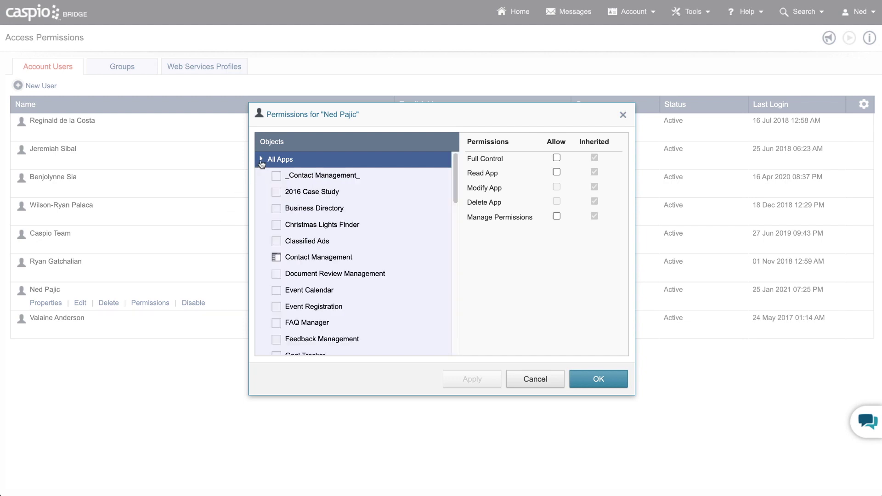
{"action": "left_click", "coordinate": [556, 157]}
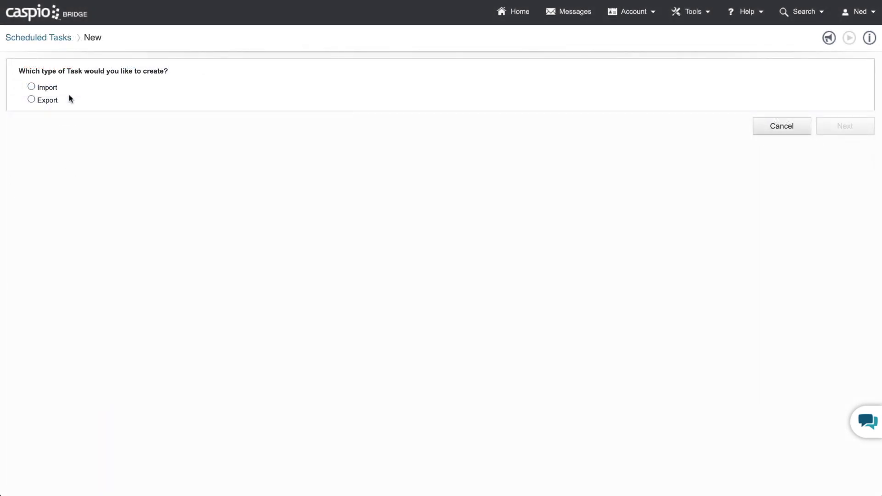
Make the new scheduled task an Import from a newly created Dropbox site
{"action": "left_click", "coordinate": [31, 86]}
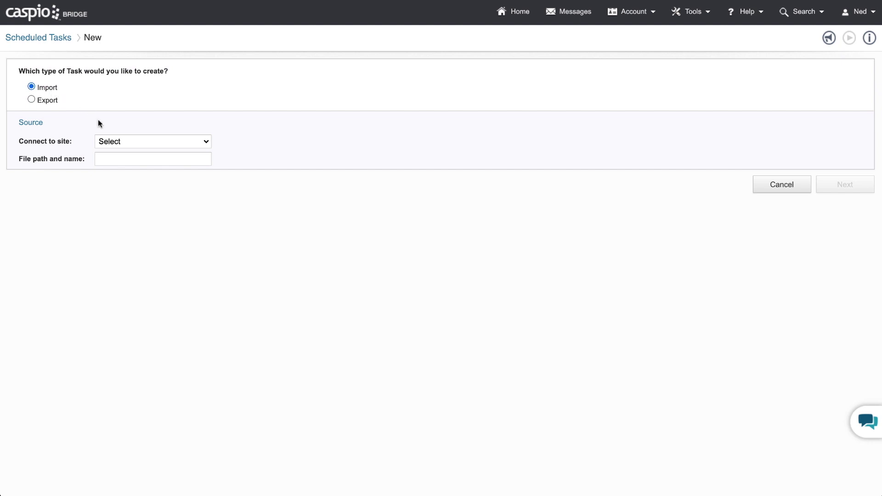
{"action": "left_click", "coordinate": [151, 141]}
{"action": "left_click", "coordinate": [125, 153]}
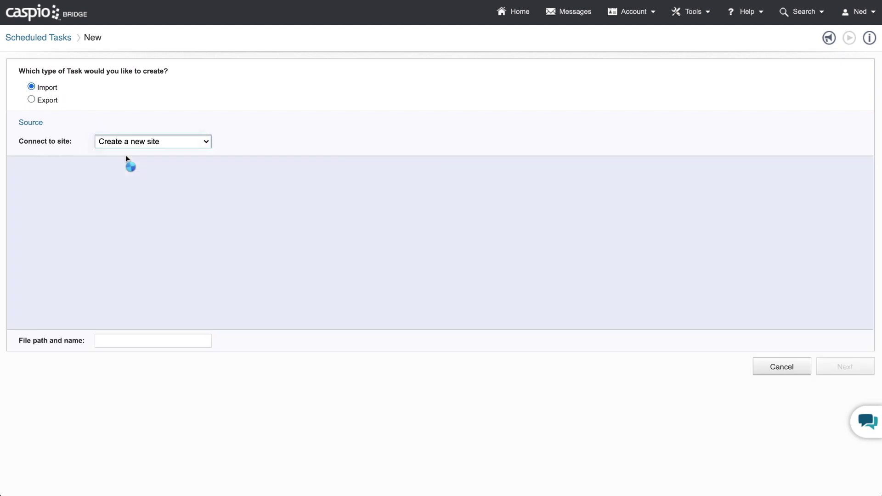
{"action": "left_click", "coordinate": [234, 173]}
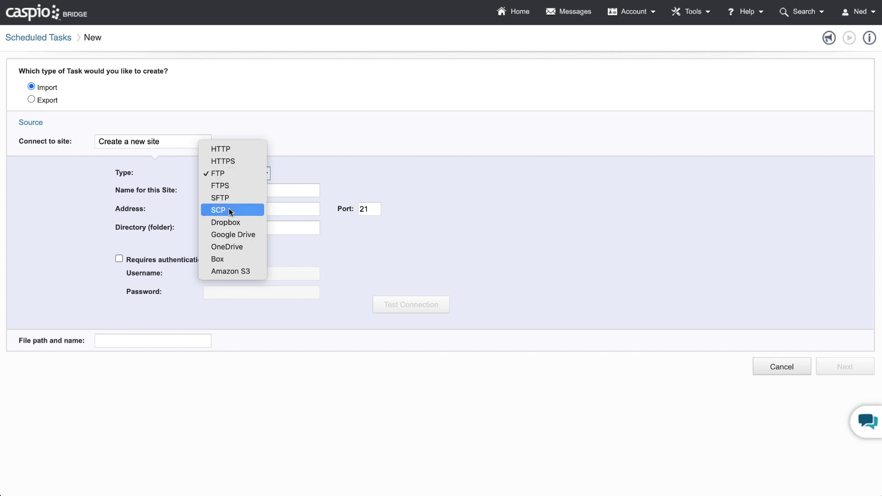
{"action": "left_click", "coordinate": [229, 222]}
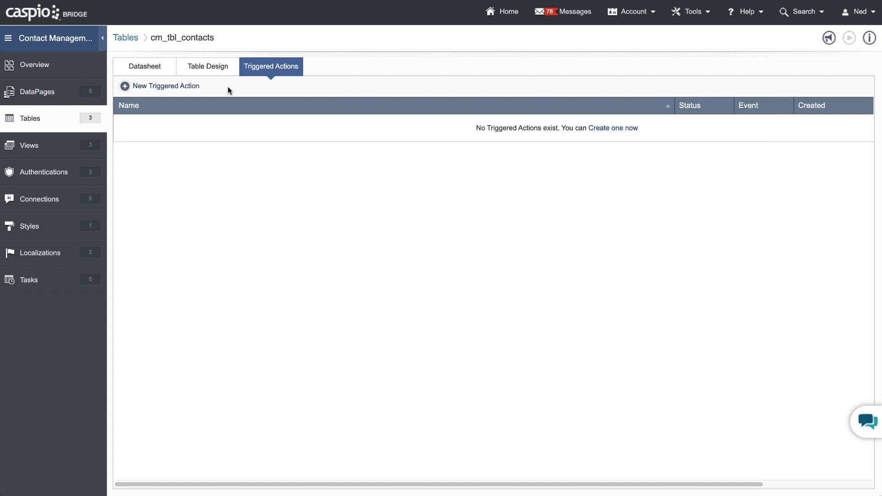
Add an INSERT INTO cm_tbl_contacts trigger on cm_tbl_contacts firing on Insert, Update and Delete
{"action": "left_click", "coordinate": [199, 86]}
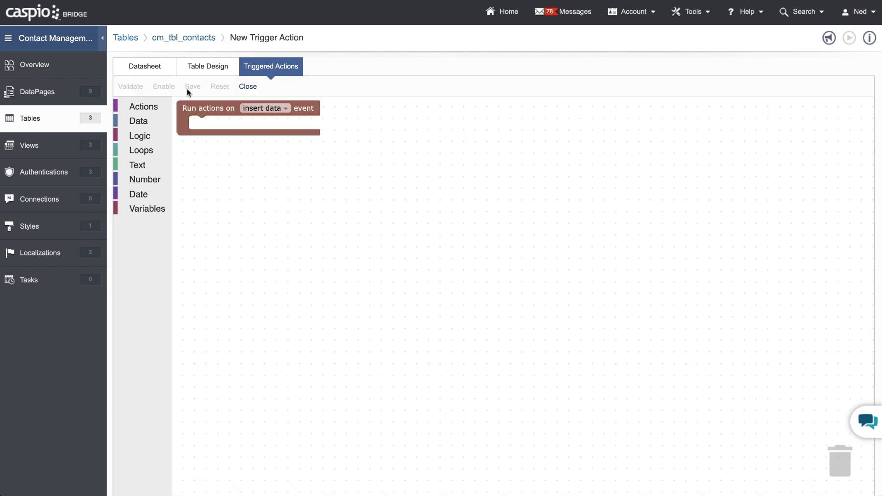
{"action": "left_click", "coordinate": [154, 107]}
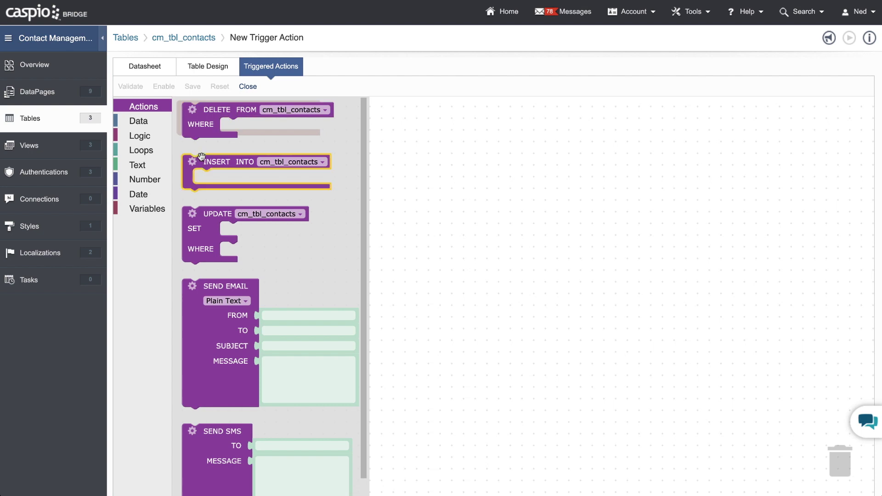
{"action": "mouse_move", "coordinate": [207, 161]}
{"action": "left_mouse_down"}
{"action": "mouse_move", "coordinate": [232, 168]}
{"action": "mouse_move", "coordinate": [243, 127]}
{"action": "left_mouse_up"}
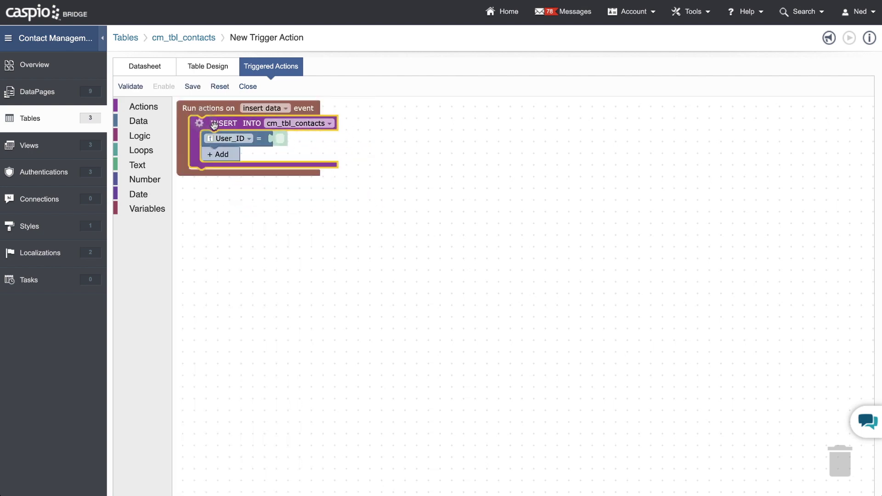
{"action": "left_click", "coordinate": [285, 108]}
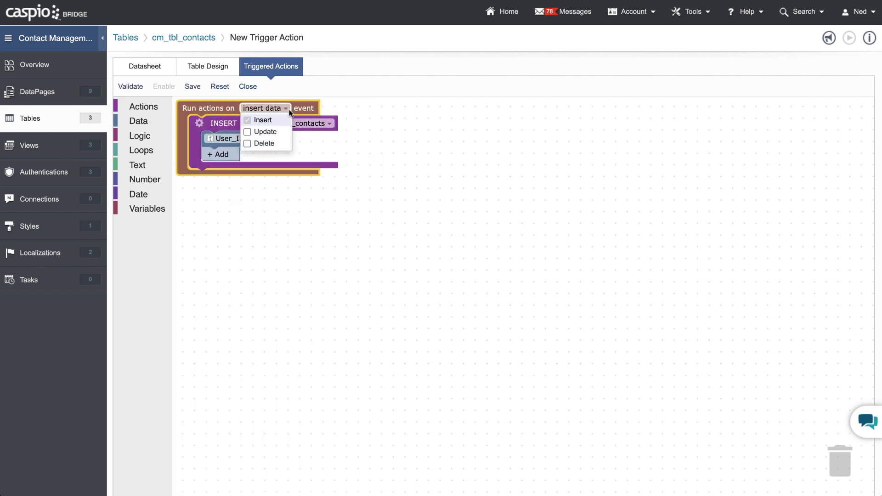
{"action": "left_click", "coordinate": [265, 131]}
{"action": "left_click", "coordinate": [264, 143]}
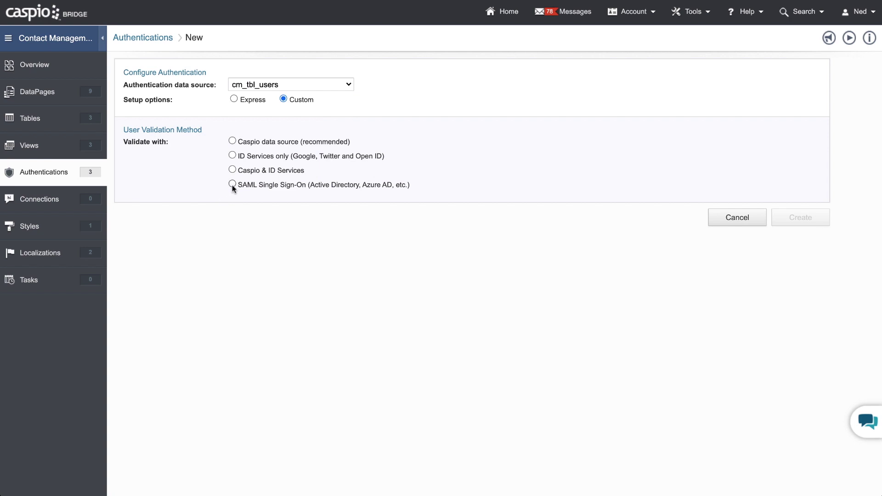
Set the cm_tbl_users authentication's Validate with option to SAML Single Sign-On
{"action": "left_click", "coordinate": [232, 185]}
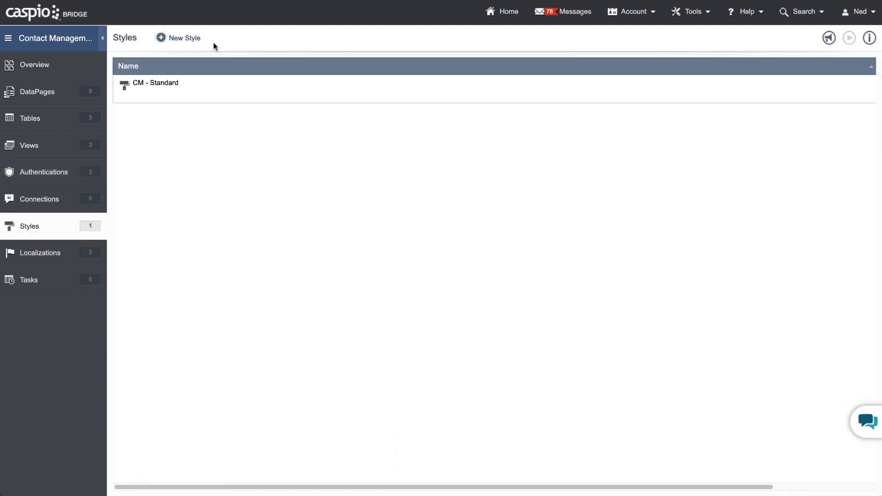
Create a Caspian-based style and inspect the Form/Details Buttons background colour and CSS source
{"action": "left_click", "coordinate": [199, 39]}
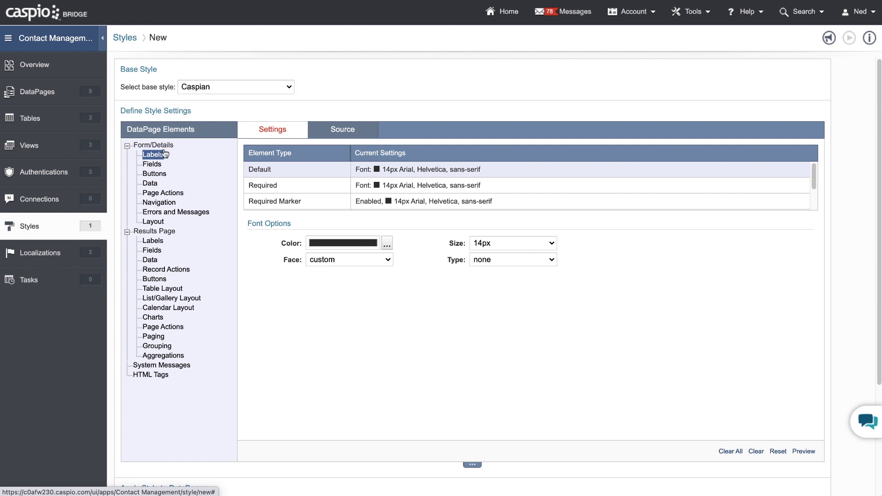
{"action": "left_click", "coordinate": [152, 164]}
{"action": "left_click", "coordinate": [155, 174]}
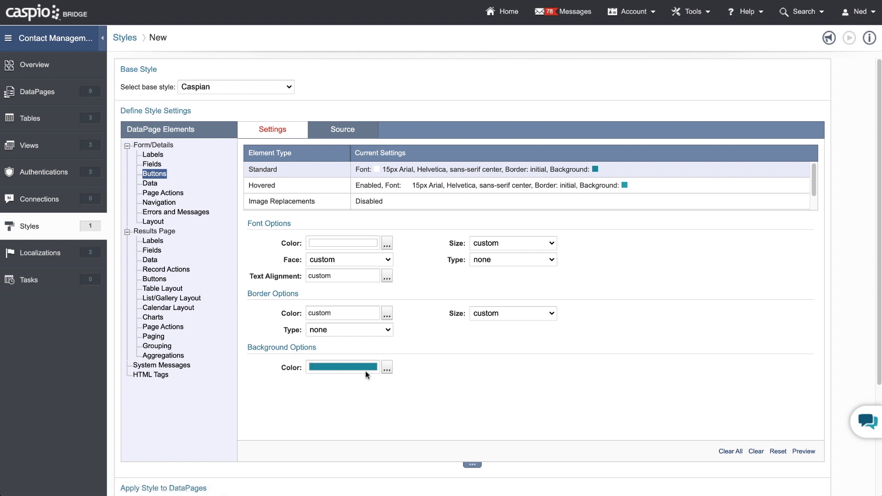
{"action": "left_click", "coordinate": [386, 369]}
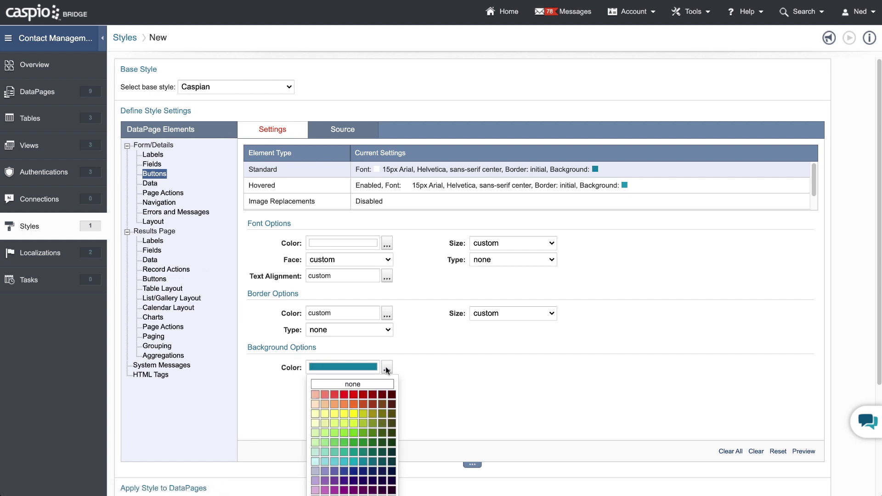
{"action": "left_click", "coordinate": [363, 132]}
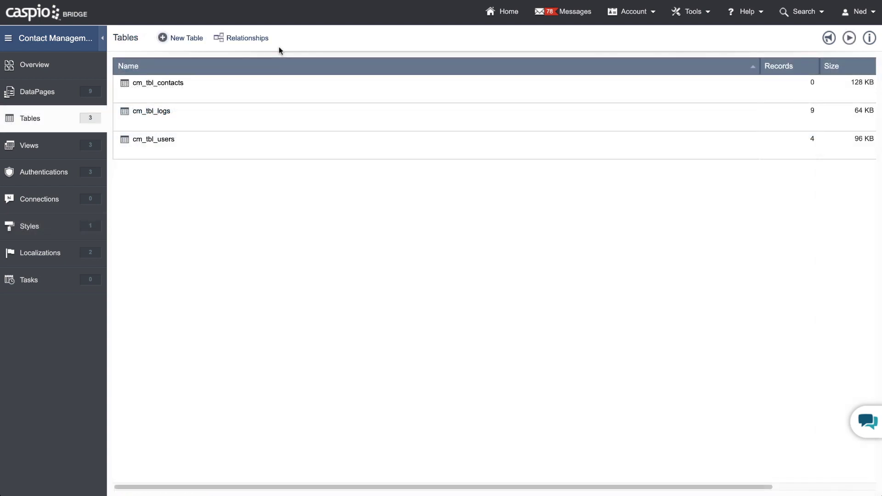
Create a one-to-many User_ID relationship from cm_tbl_users to cm_tbl_contacts
{"action": "left_click", "coordinate": [265, 39]}
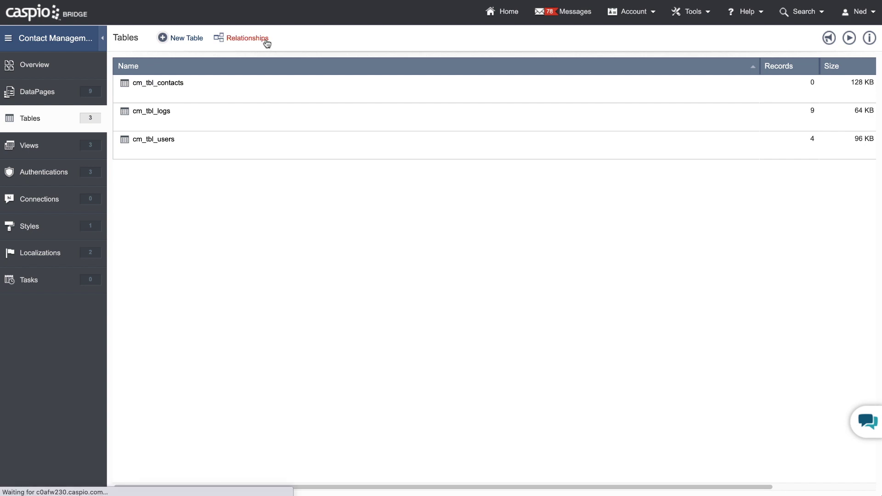
{"action": "mouse_move", "coordinate": [269, 111]}
{"action": "left_mouse_down"}
{"action": "mouse_move", "coordinate": [450, 160]}
{"action": "mouse_move", "coordinate": [502, 146]}
{"action": "left_mouse_up"}
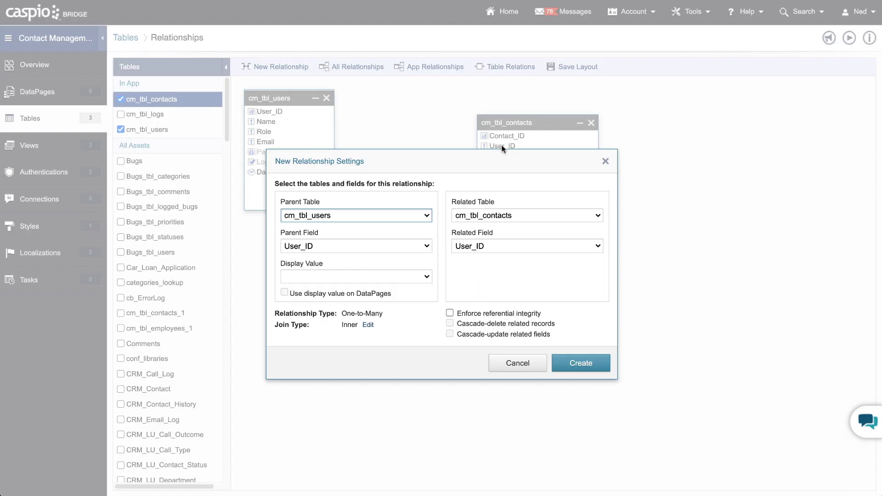
{"action": "left_click", "coordinate": [581, 363]}
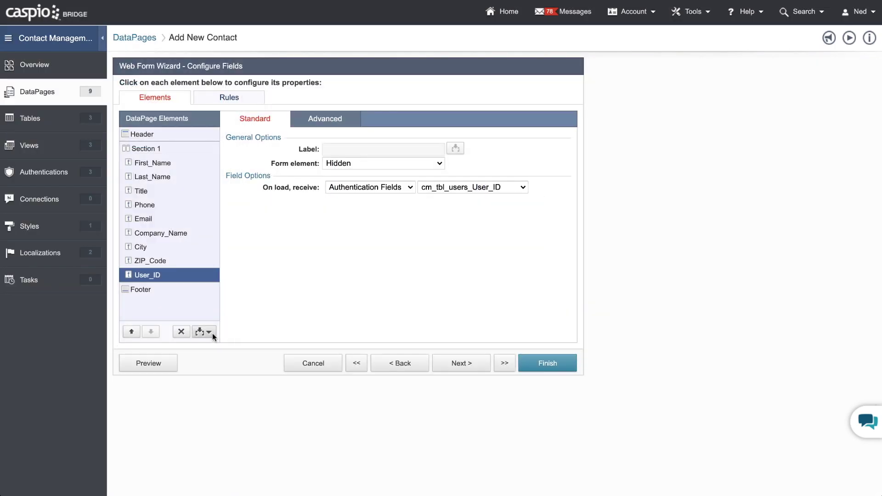
Insert an HTML block with the pasted Contact Information banner code, then preview it and reopen its source
{"action": "left_click", "coordinate": [208, 331]}
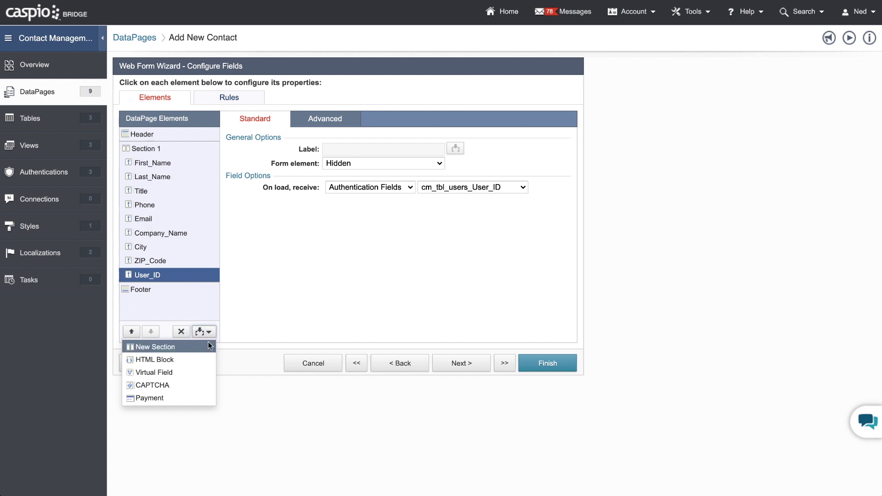
{"action": "left_click", "coordinate": [155, 359]}
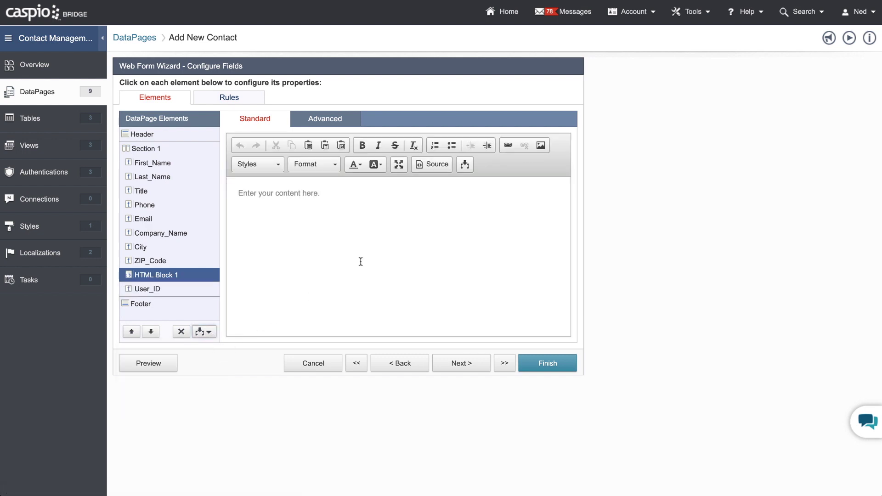
{"action": "left_click", "coordinate": [433, 164]}
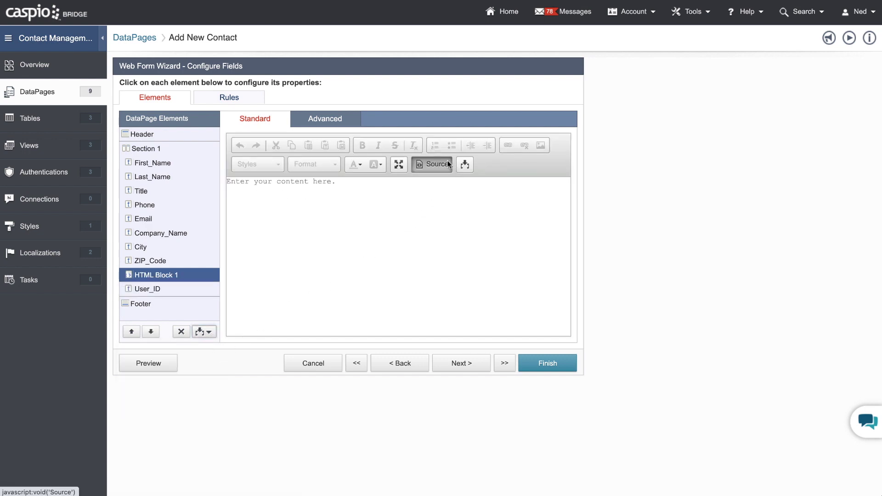
{"action": "left_click", "coordinate": [440, 196]}
{"action": "type", "text": "<SCRIPT LANGUAGE=\"JavaScript\">  document.addEventListener('DataPageReady', assignMultiple);  function assignMultiple() {  /* \"fieldName\" is the variable name for the listbox type form element field. */    let fieldName = \"InsertRecordStates\";    let x=document.getElementsByName(fieldName);    x[0].multiple=true;   } </SCRIPT>"}
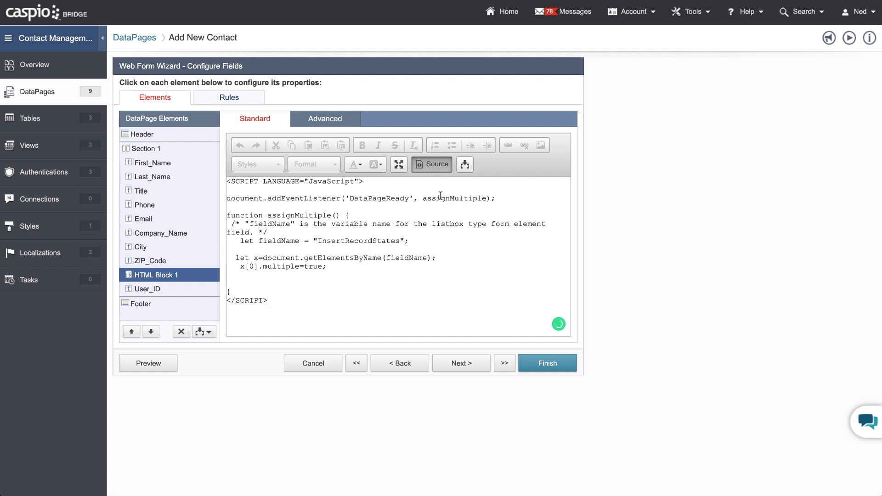
{"action": "left_click", "coordinate": [433, 164]}
{"action": "left_click", "coordinate": [433, 164]}
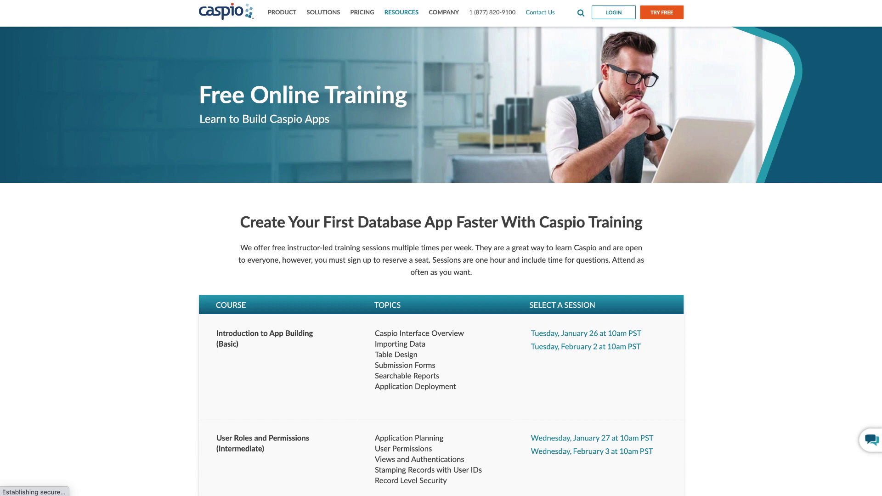
{"action": "mouse_move", "coordinate": [282, 13]}
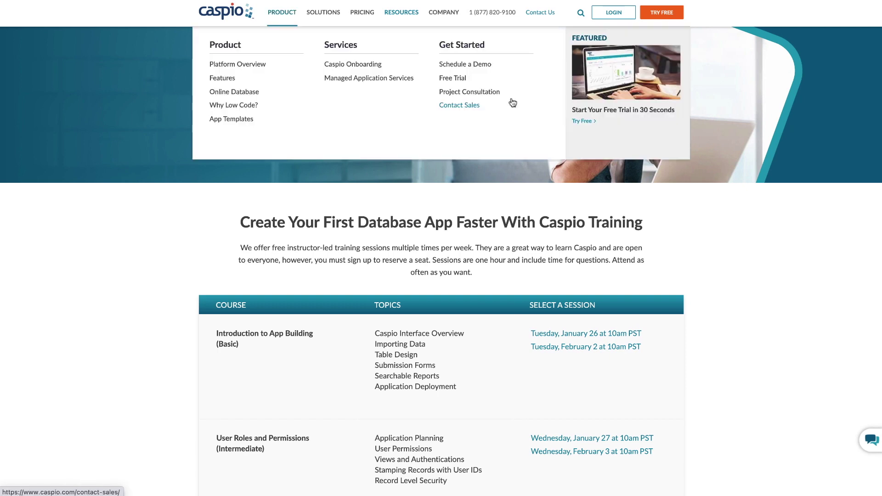
Open Project Consultation from the Get Started section of the Product menu
{"action": "left_click", "coordinate": [469, 91]}
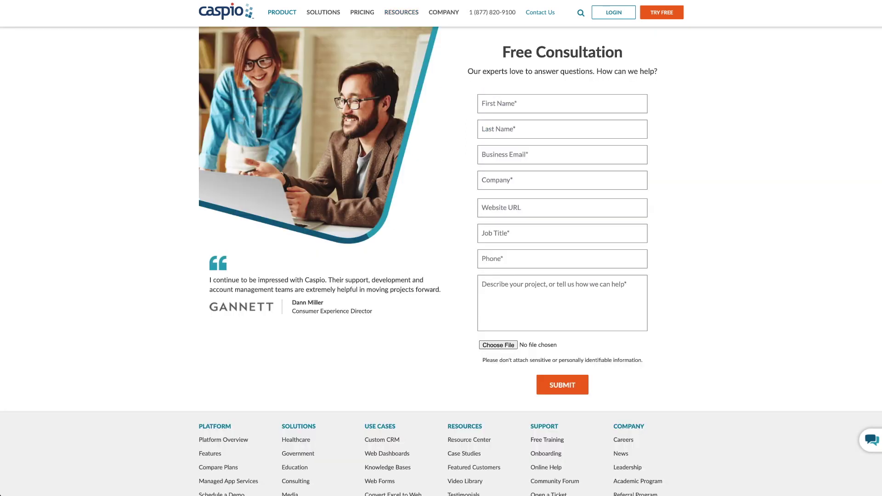